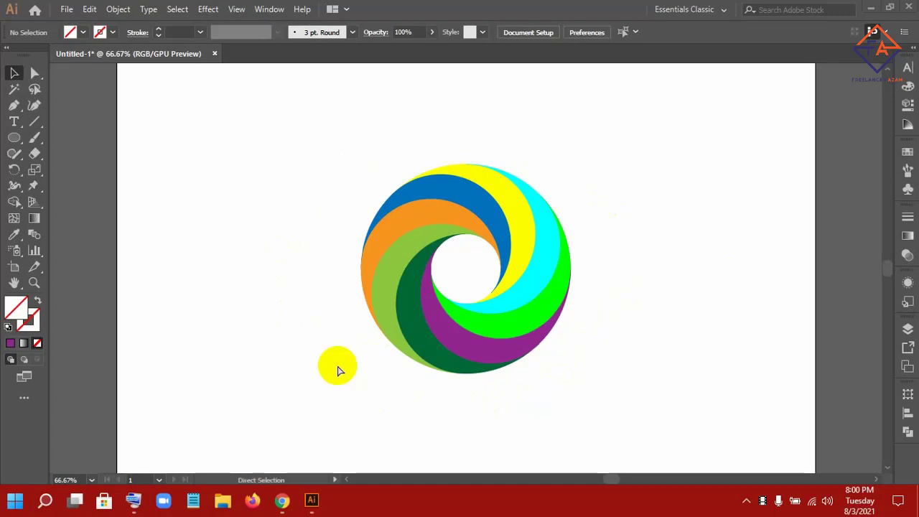
Move the finished colourful spiral off the artboard to the right, leaving the artboard empty.
{"action": "key", "text": "ctrl+minus"}
{"action": "key", "text": "ctrl+minus"}
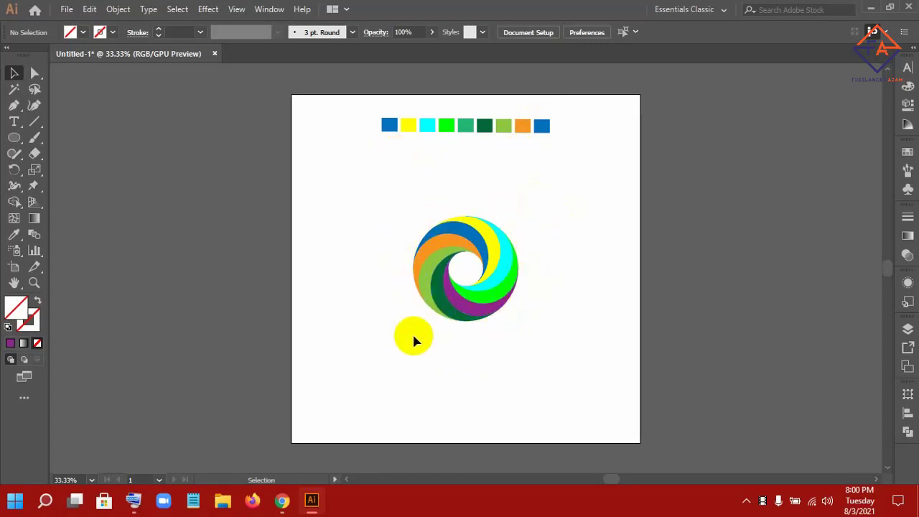
{"action": "left_click_drag", "start_coordinate": [503, 257], "coordinate": [732, 238]}
{"action": "left_click", "coordinate": [505, 320]}
{"action": "key", "text": "ctrl+equal"}
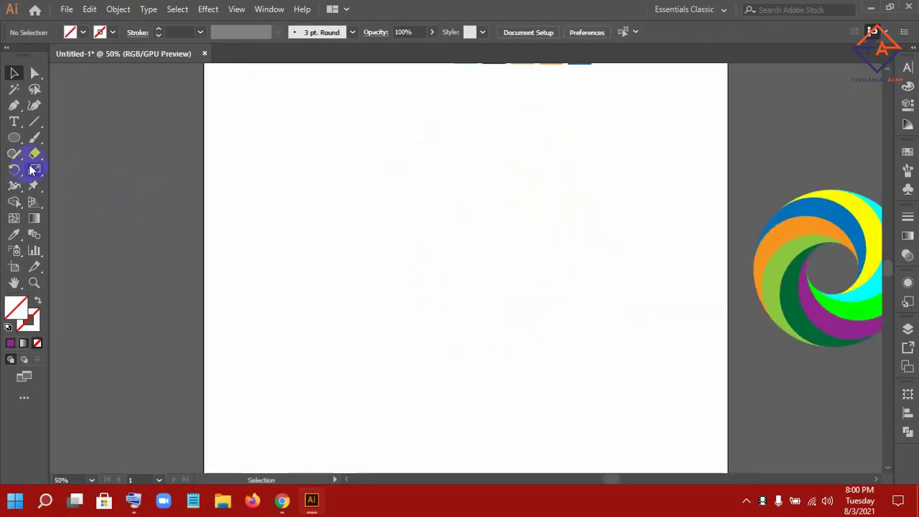
Draw a 300 × 300 px circle with the Ellipse Tool and give it a black stroke.
{"action": "left_click", "coordinate": [16, 140]}
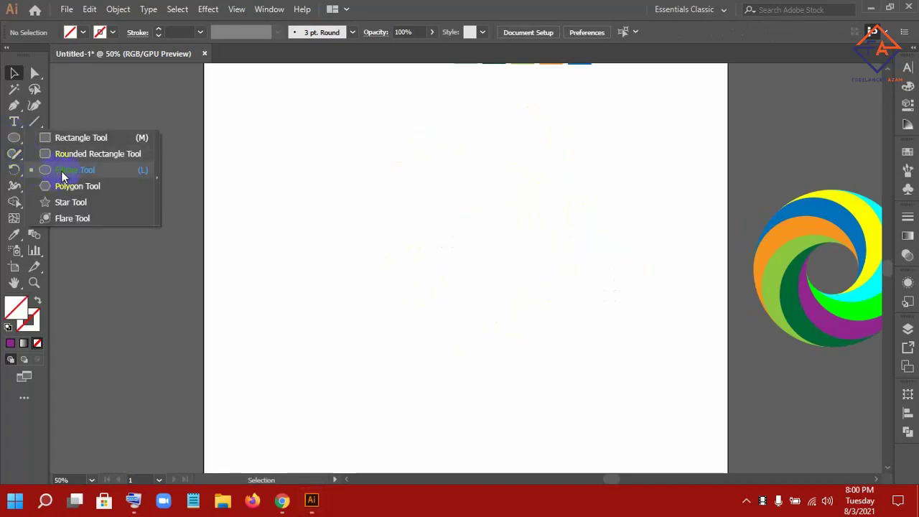
{"action": "left_click_drag", "start_coordinate": [16, 142], "coordinate": [61, 170]}
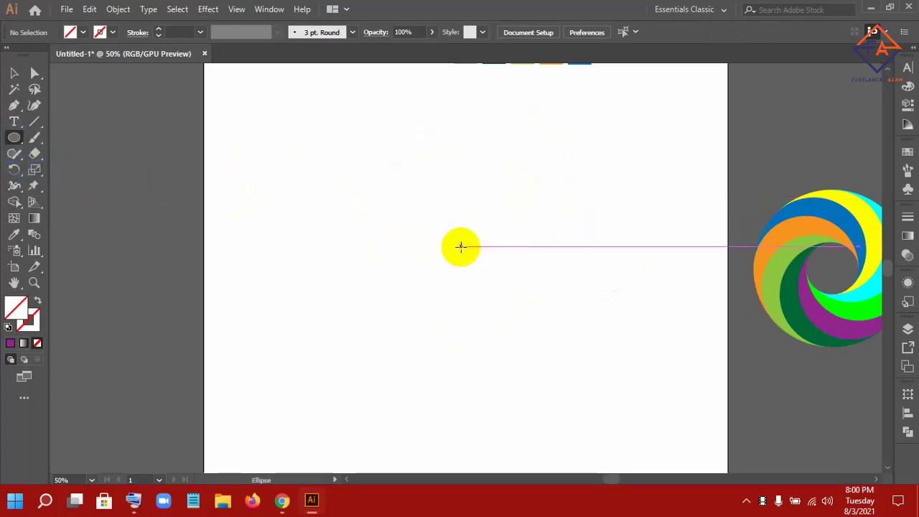
{"action": "left_click", "coordinate": [502, 251]}
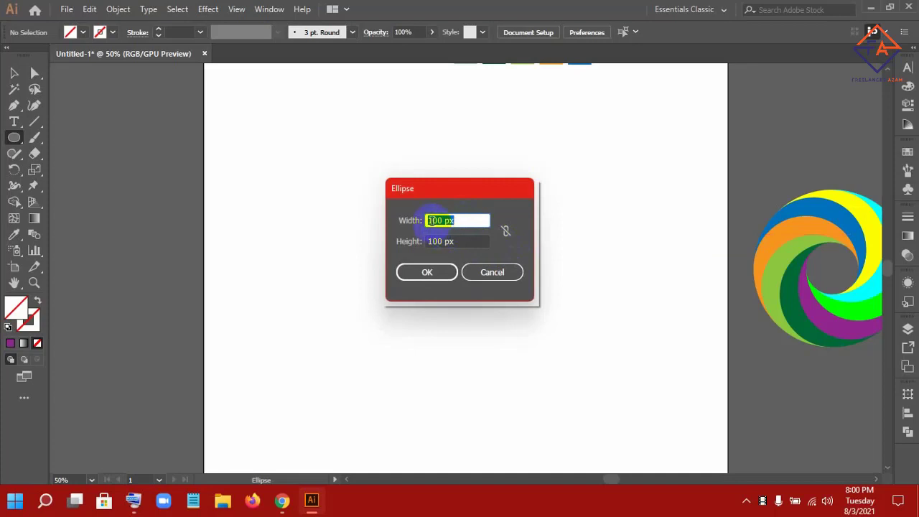
{"action": "left_click", "coordinate": [430, 222]}
{"action": "type", "text": "3"}
{"action": "left_click", "coordinate": [430, 242]}
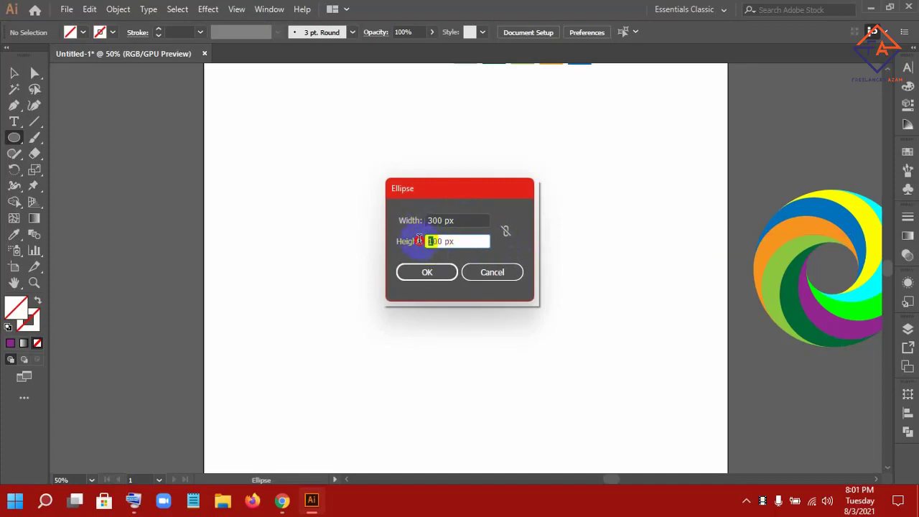
{"action": "type", "text": "3"}
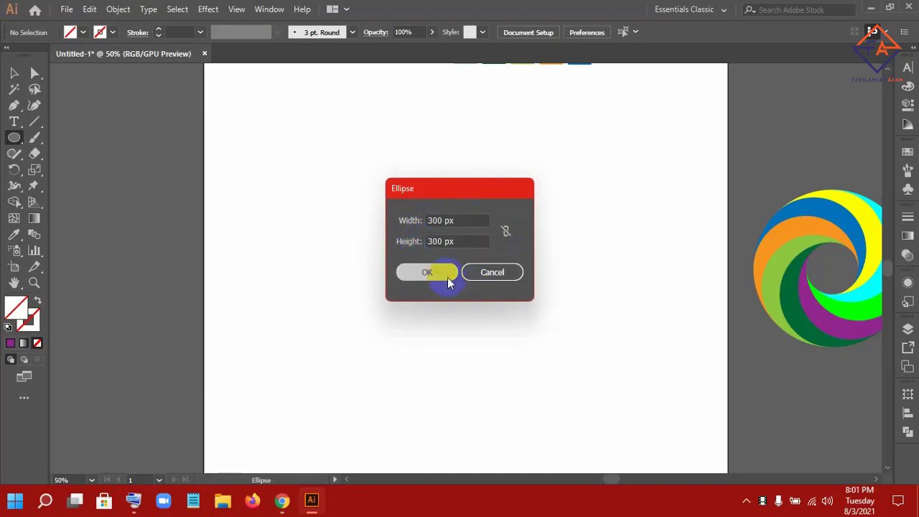
{"action": "left_click", "coordinate": [437, 272]}
{"action": "left_click", "coordinate": [100, 31]}
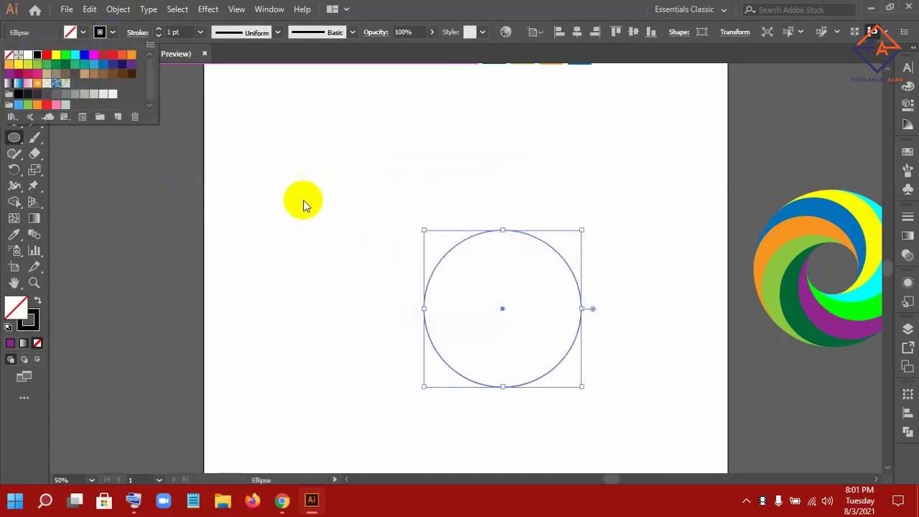
{"action": "left_click", "coordinate": [85, 55]}
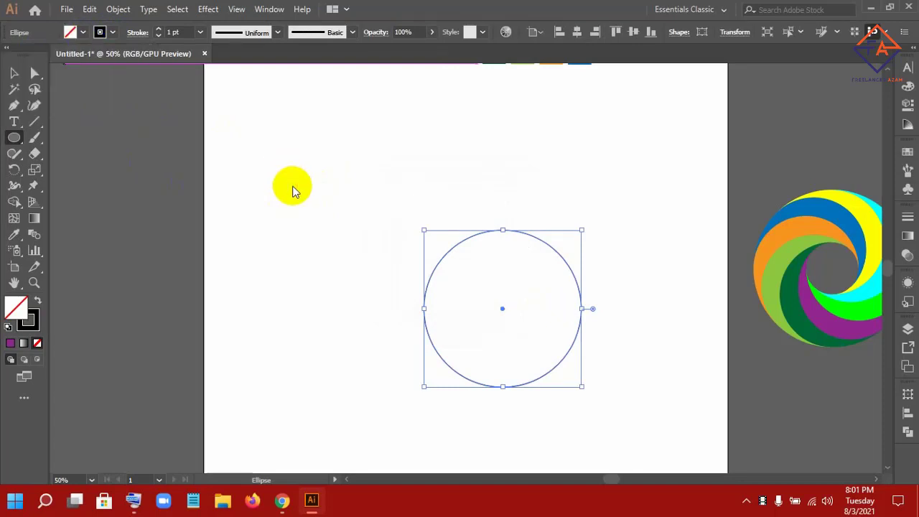
Draw a 200 × 200 px circle beside the large circle.
{"action": "left_click", "coordinate": [13, 137]}
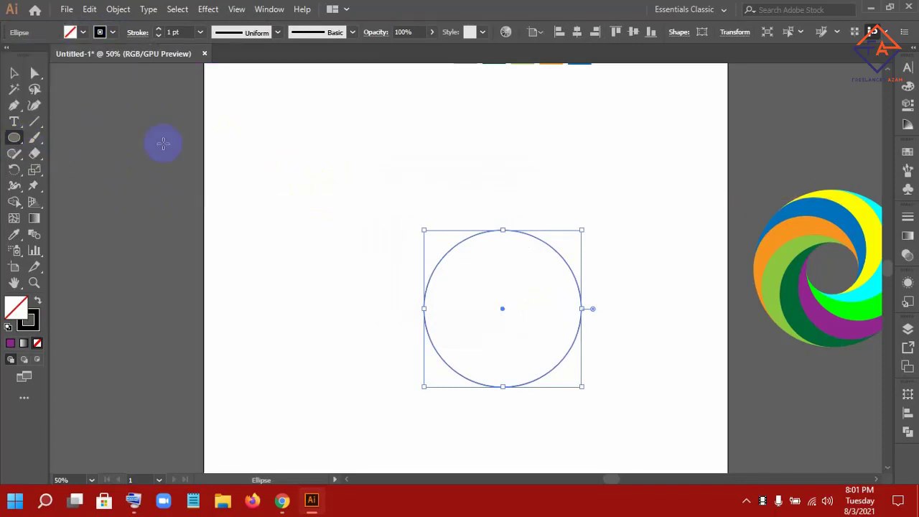
{"action": "left_click", "coordinate": [305, 177]}
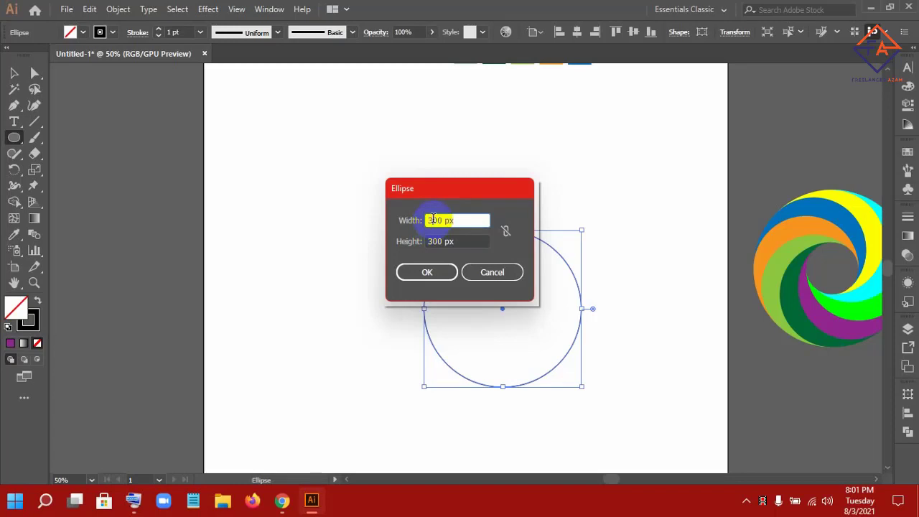
{"action": "type", "text": "2"}
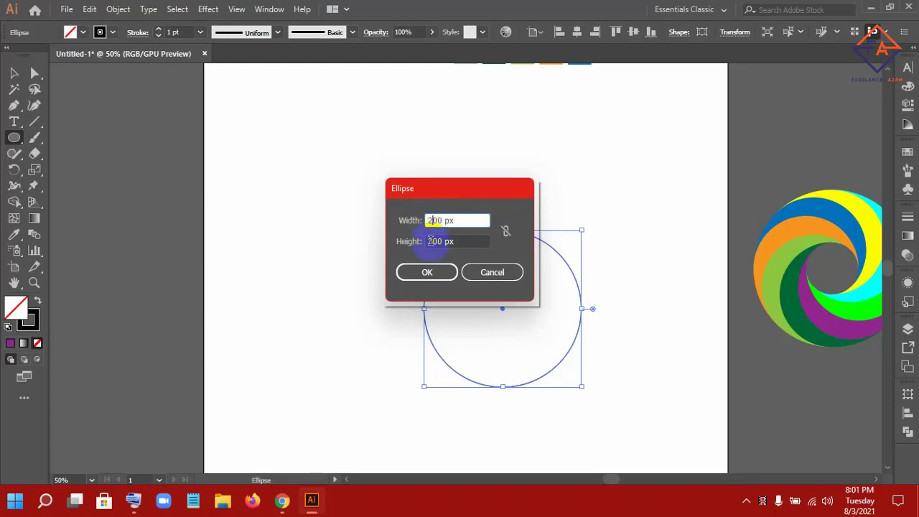
{"action": "left_click", "coordinate": [433, 242]}
{"action": "key", "text": "BackSpace"}
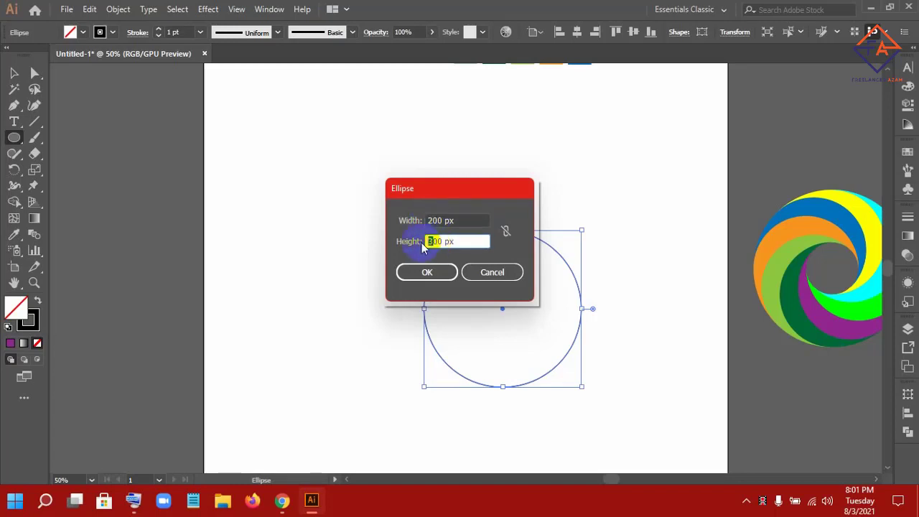
{"action": "type", "text": "2"}
{"action": "left_click", "coordinate": [442, 273]}
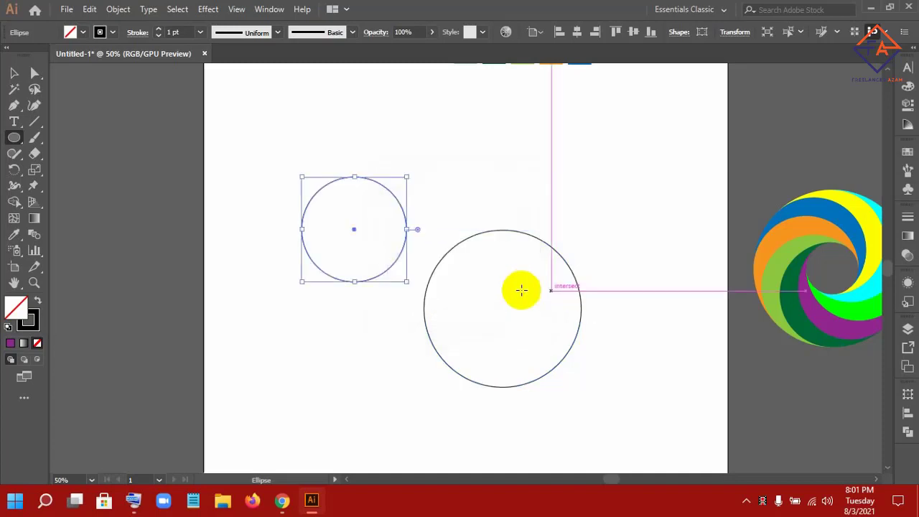
Draw a 100 × 100 px circle next to it.
{"action": "left_click", "coordinate": [302, 164]}
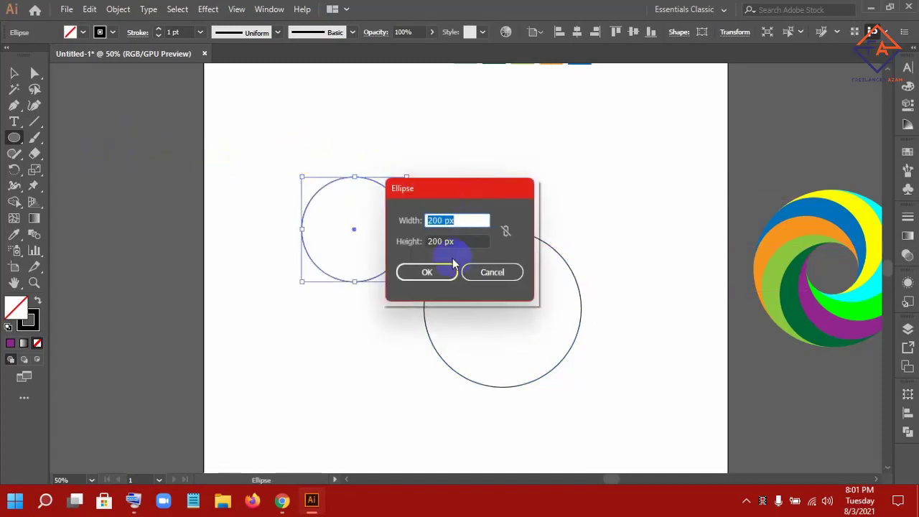
{"action": "double_click", "coordinate": [424, 221]}
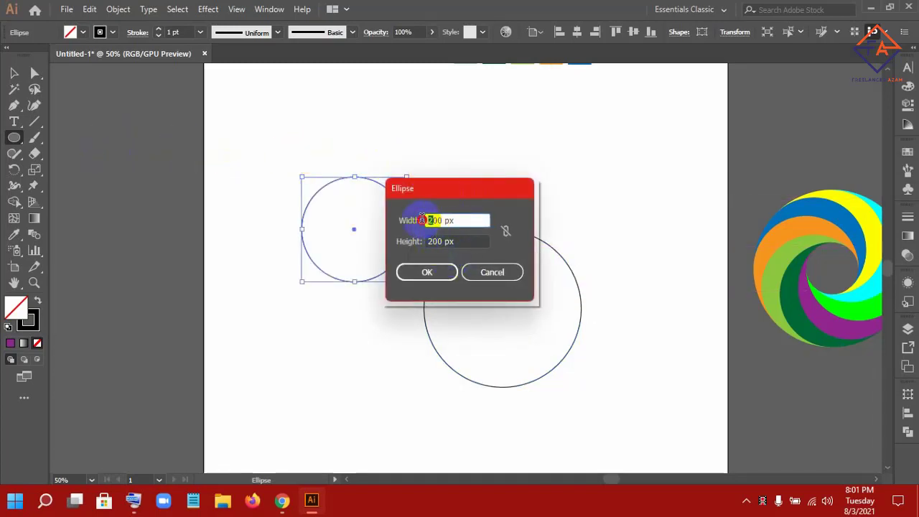
{"action": "type", "text": "100"}
{"action": "double_click", "coordinate": [430, 241]}
{"action": "type", "text": "100"}
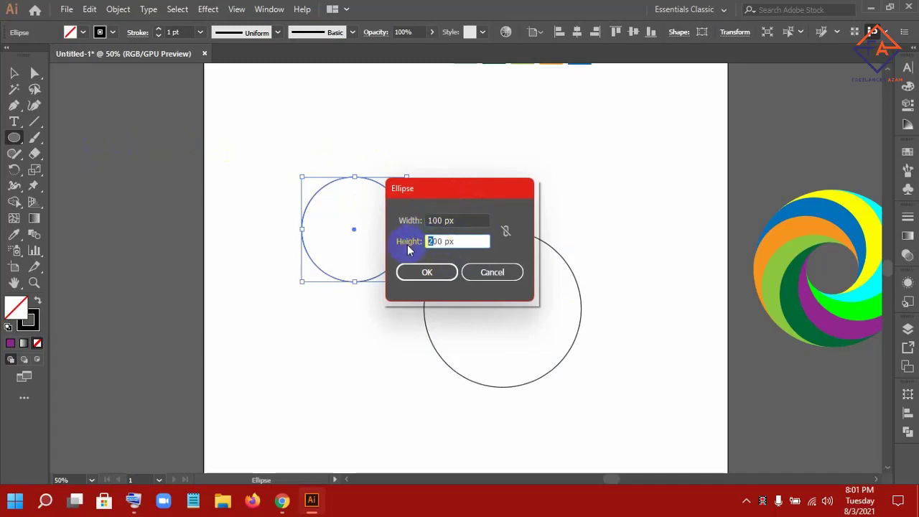
{"action": "left_click", "coordinate": [425, 272]}
{"action": "left_click", "coordinate": [14, 72]}
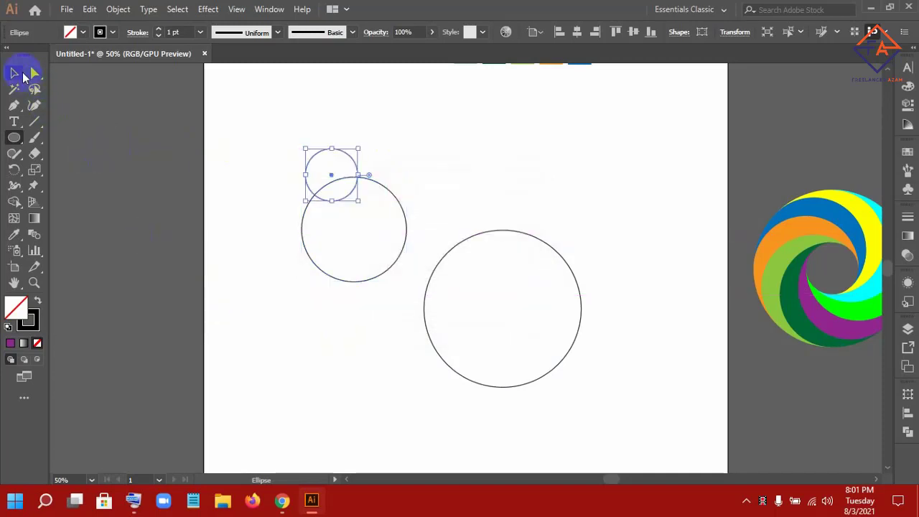
Align the 100 px circle to the 300 px circle's centre and shift the 200 px circle left.
{"action": "left_click", "coordinate": [257, 123]}
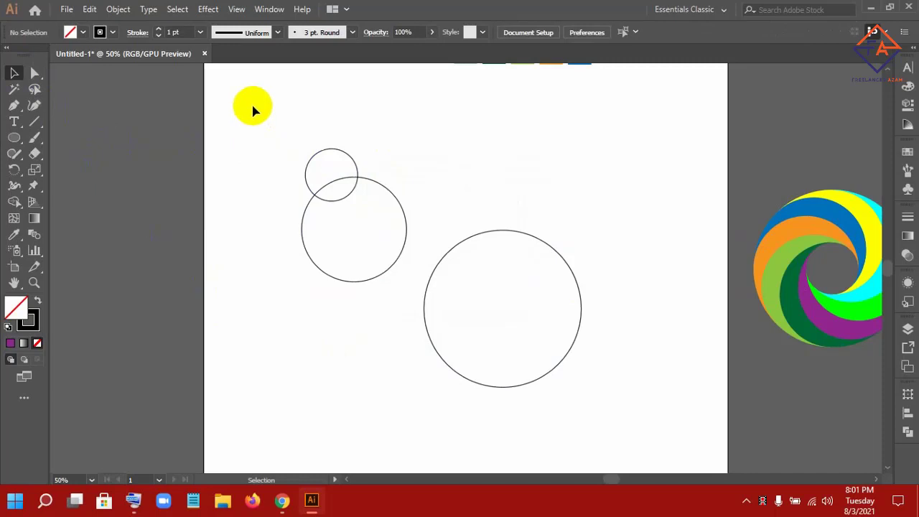
{"action": "left_click_drag", "start_coordinate": [305, 169], "coordinate": [480, 286]}
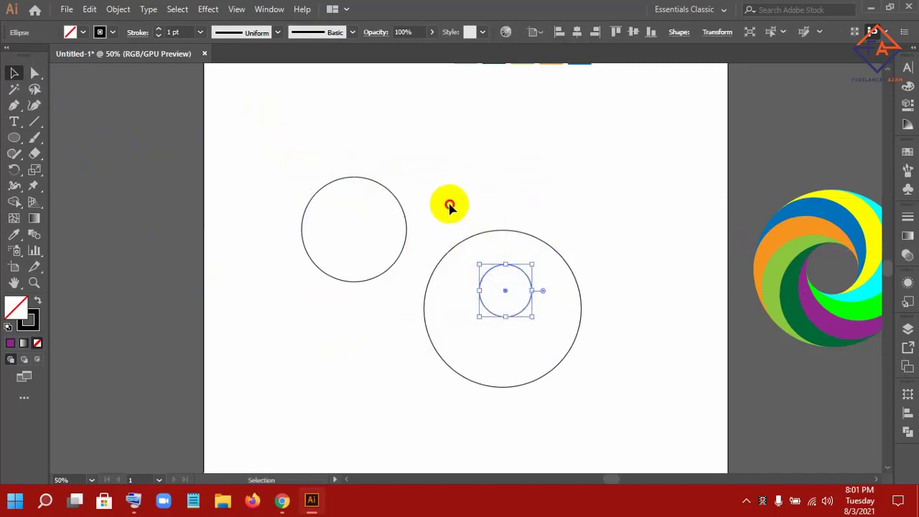
{"action": "left_click", "coordinate": [580, 339], "text": "shift"}
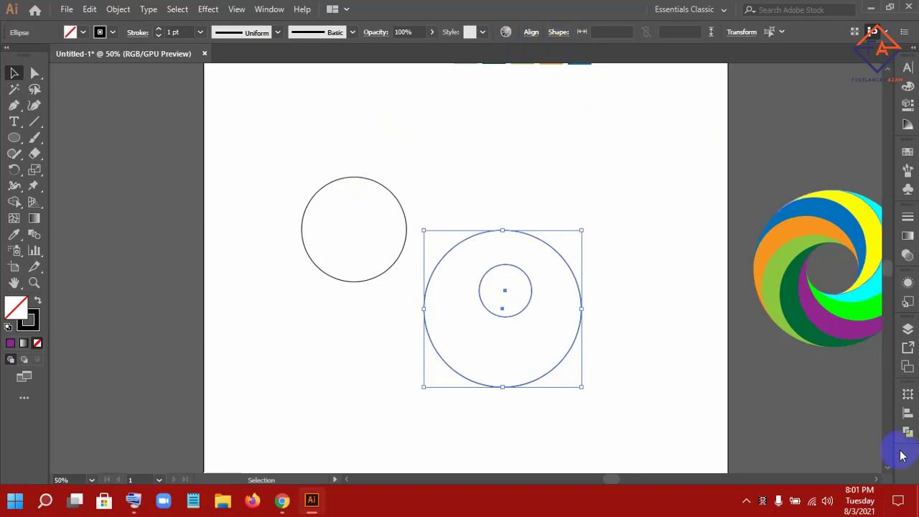
{"action": "left_click", "coordinate": [906, 412]}
{"action": "left_click", "coordinate": [858, 388]}
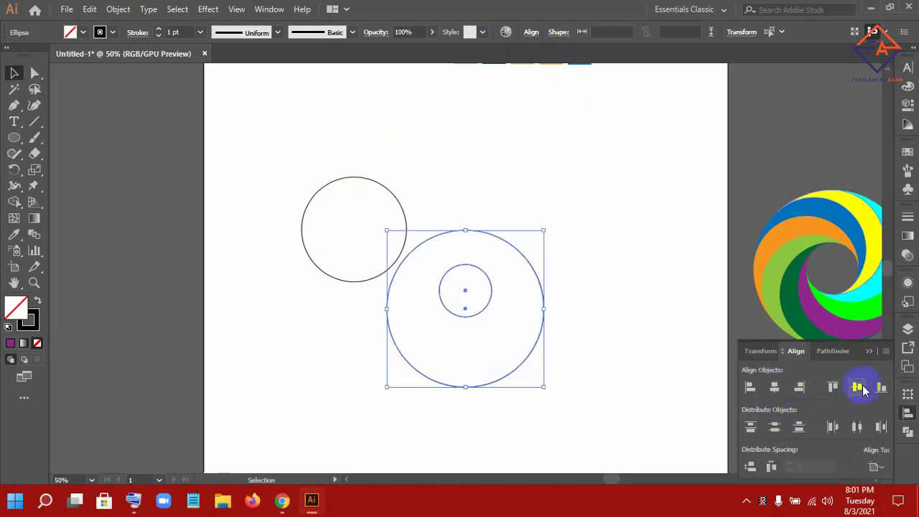
{"action": "left_click", "coordinate": [858, 388]}
{"action": "left_click", "coordinate": [318, 329]}
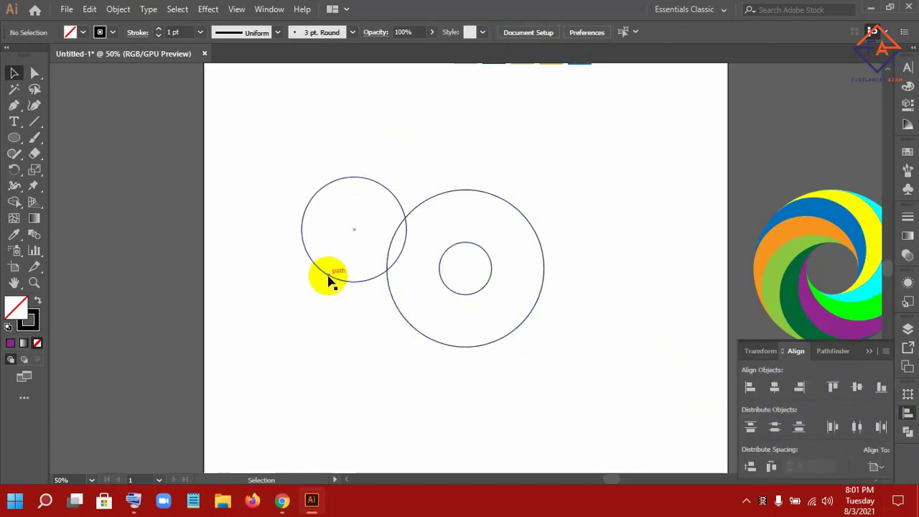
{"action": "left_click_drag", "start_coordinate": [329, 281], "coordinate": [271, 320]}
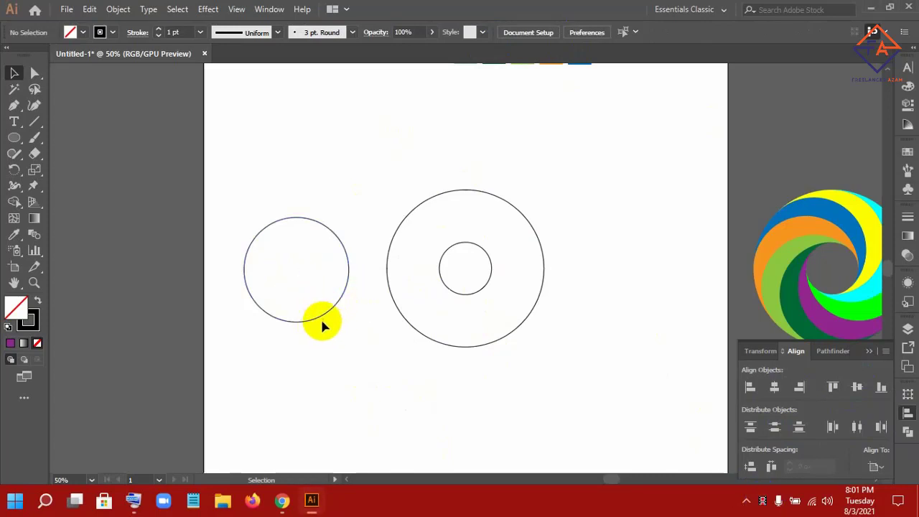
Duplicate the 200 px circle and align one copy to the large circle's left edge, vertically centred.
{"action": "left_click", "coordinate": [327, 316]}
{"action": "left_click_drag", "start_coordinate": [327, 315], "coordinate": [324, 174]}
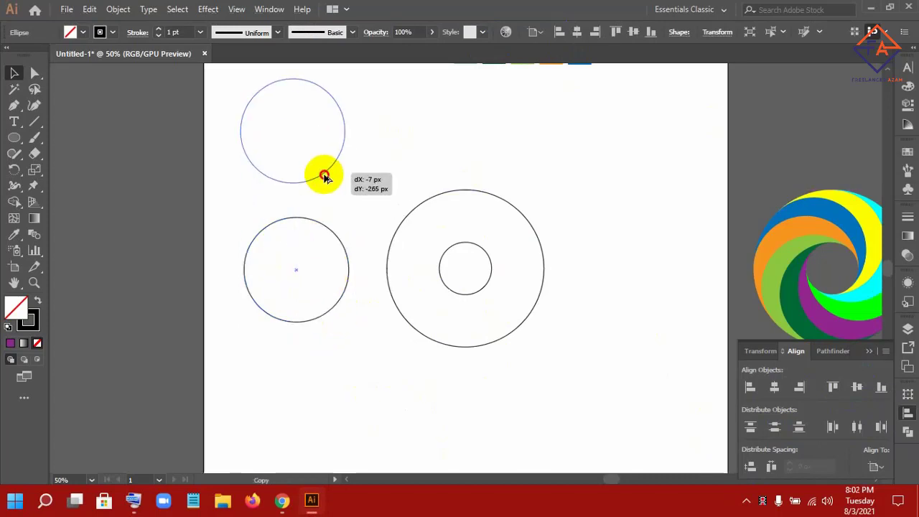
{"action": "left_click", "coordinate": [334, 310]}
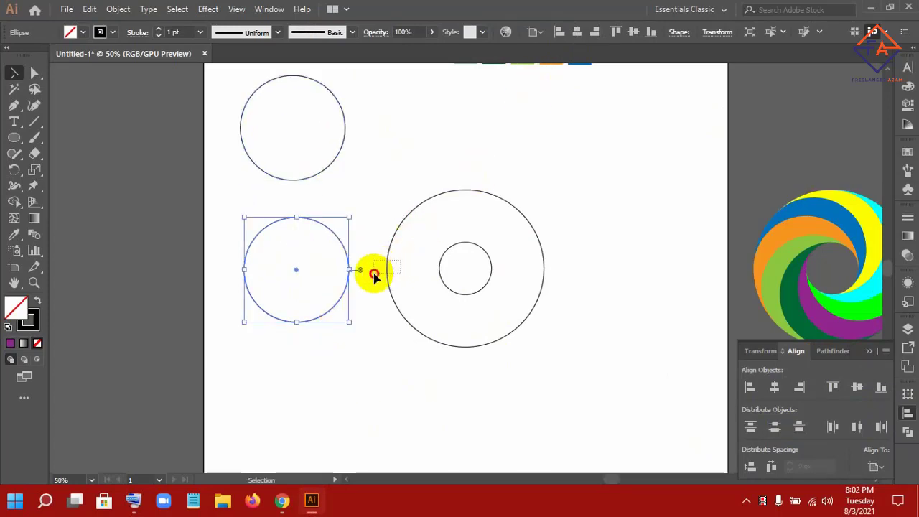
{"action": "left_click", "coordinate": [389, 271], "text": "shift"}
{"action": "left_click", "coordinate": [333, 365]}
{"action": "left_click", "coordinate": [337, 305]}
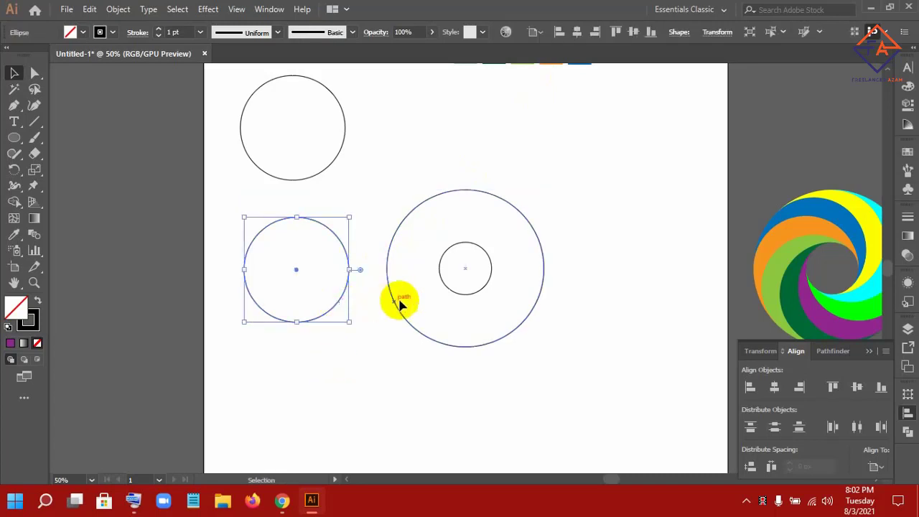
{"action": "left_click", "coordinate": [391, 290], "text": "shift"}
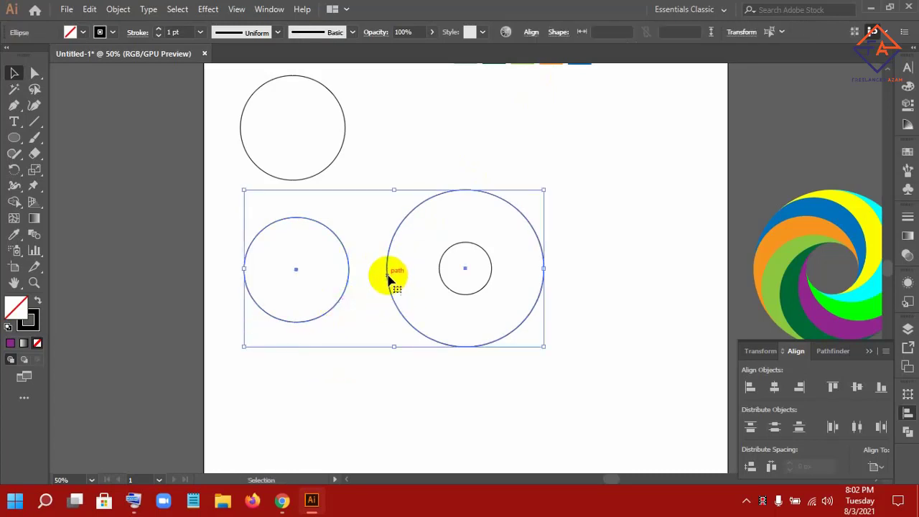
{"action": "left_click", "coordinate": [388, 273]}
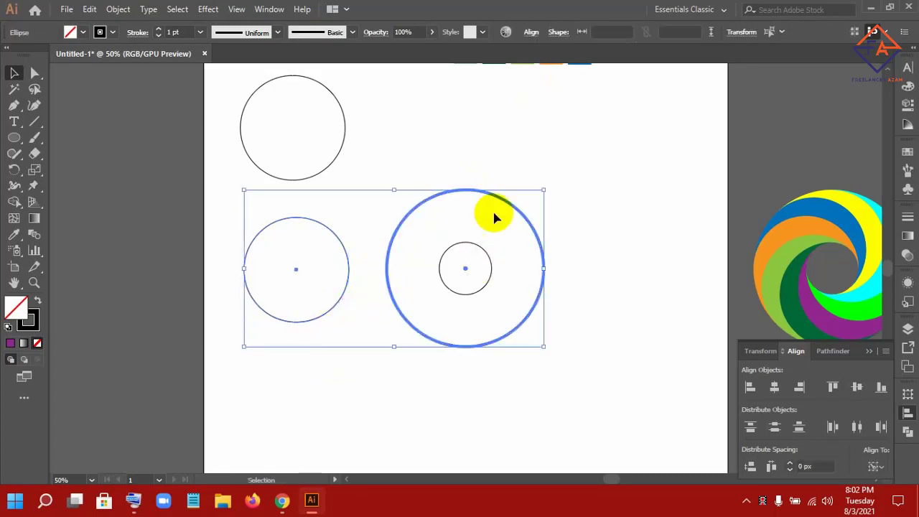
{"action": "left_click", "coordinate": [751, 387]}
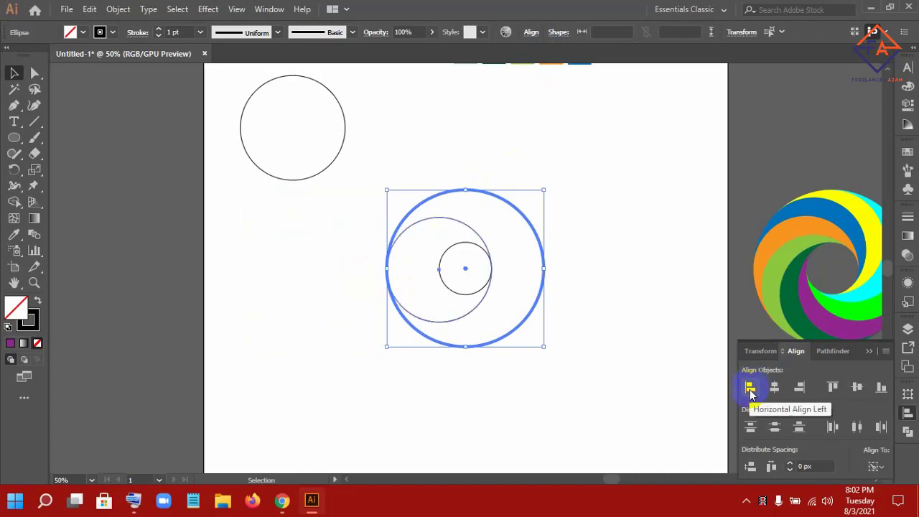
{"action": "left_click", "coordinate": [857, 388]}
{"action": "left_click", "coordinate": [633, 289]}
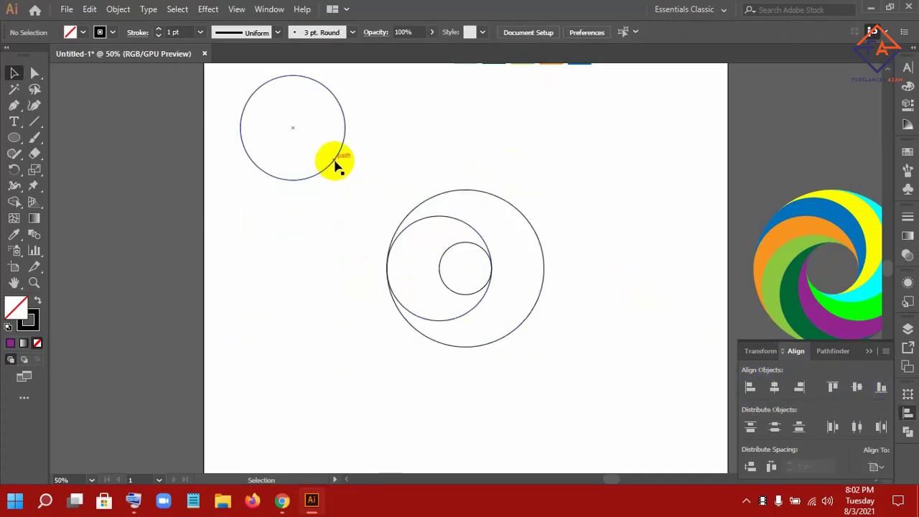
Align the other 200 px circle to the large circle's right edge, vertically centred.
{"action": "left_click", "coordinate": [334, 162]}
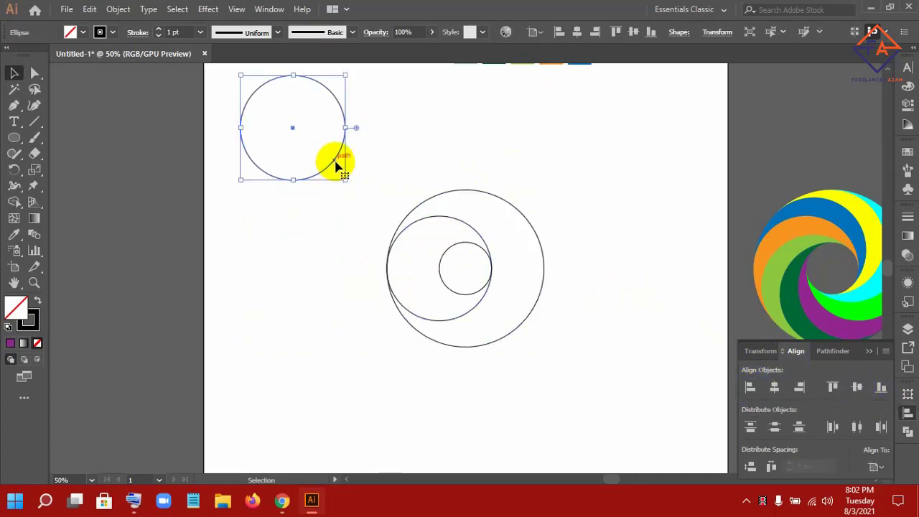
{"action": "left_click", "coordinate": [546, 268], "text": "shift"}
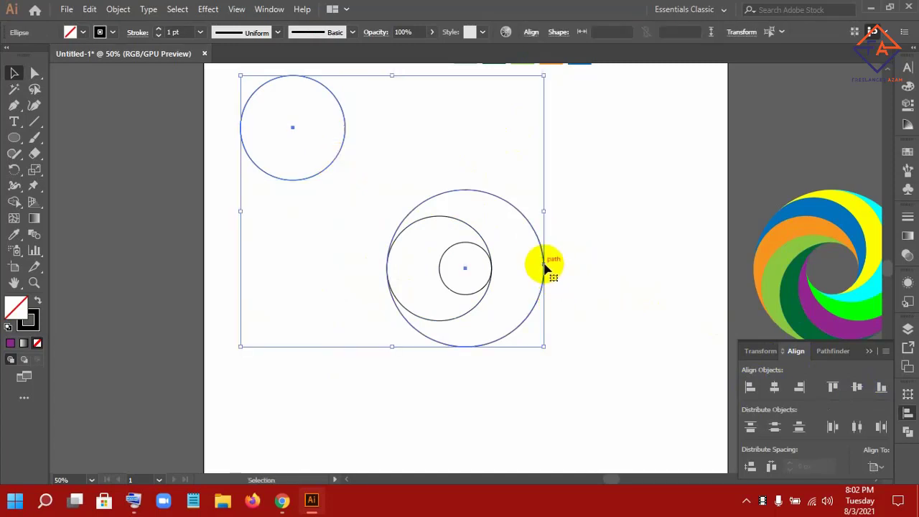
{"action": "left_click", "coordinate": [546, 267]}
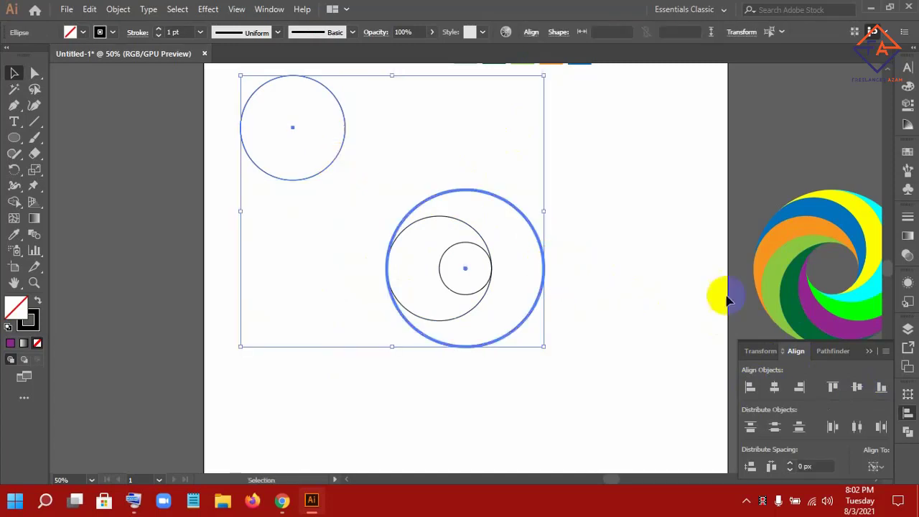
{"action": "left_click", "coordinate": [799, 387]}
{"action": "left_click", "coordinate": [857, 387]}
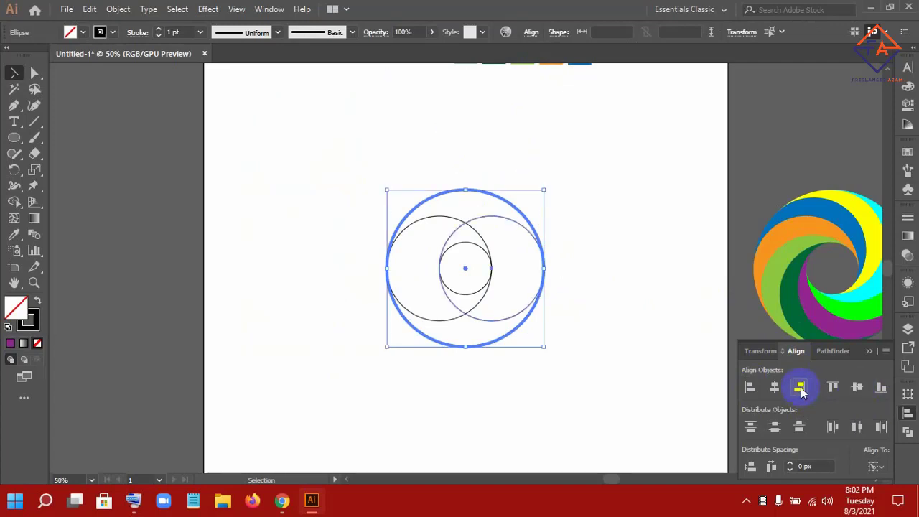
{"action": "left_click", "coordinate": [629, 268]}
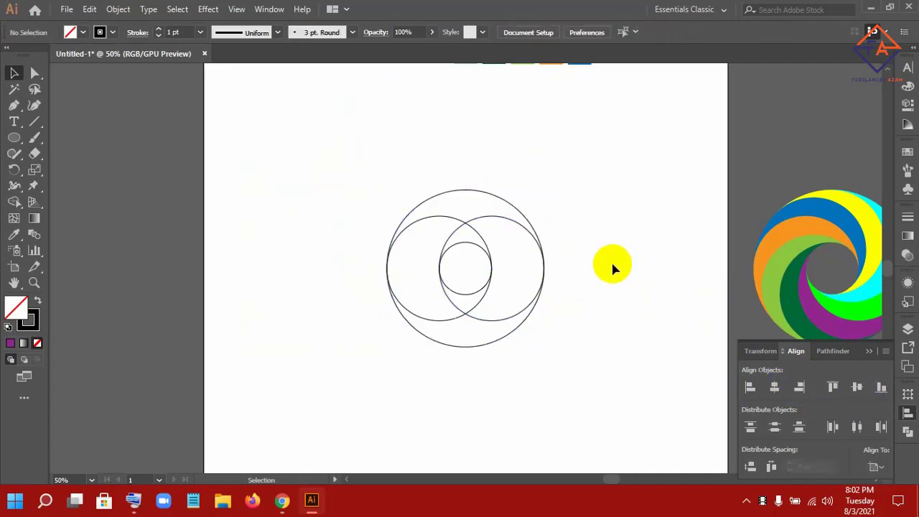
Zoom to 100% on the four-circle arrangement, select the circles, then deselect them.
{"action": "key", "text": "ctrl+plus"}
{"action": "key", "text": "ctrl+plus"}
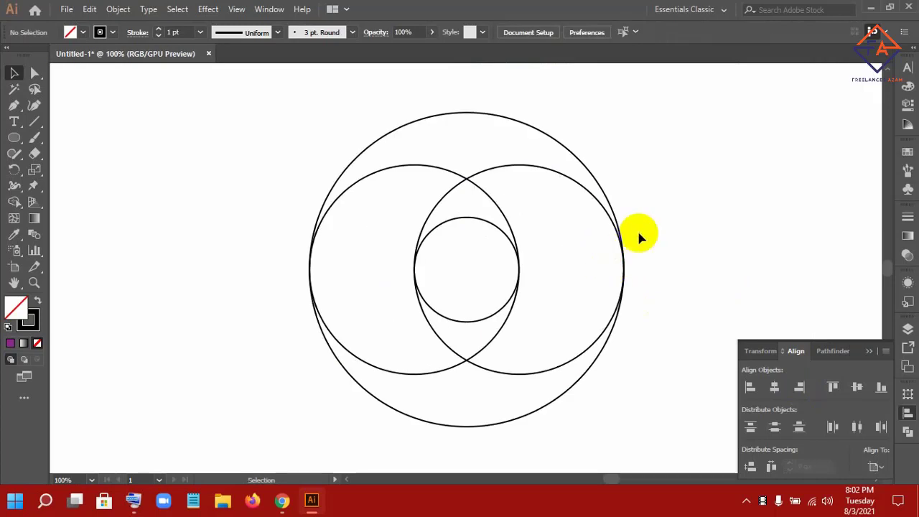
{"action": "left_click_drag", "start_coordinate": [729, 147], "coordinate": [366, 416]}
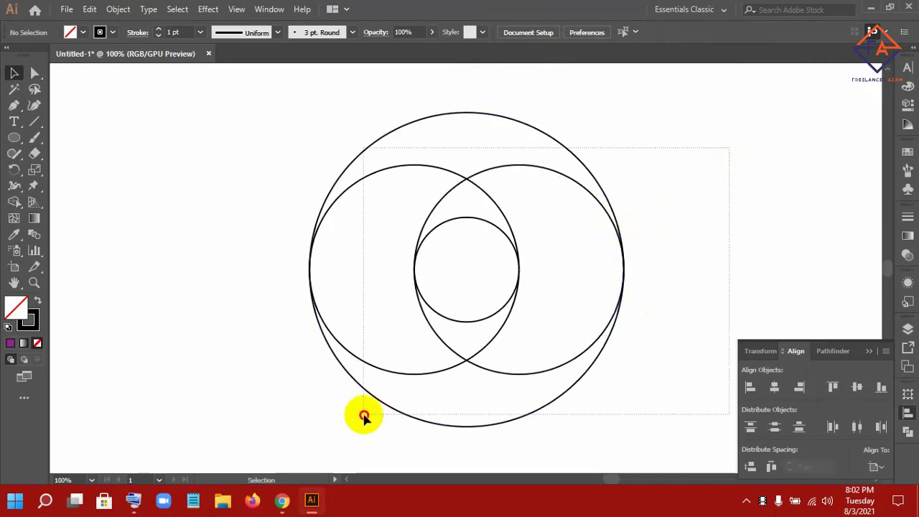
{"action": "left_click", "coordinate": [14, 201]}
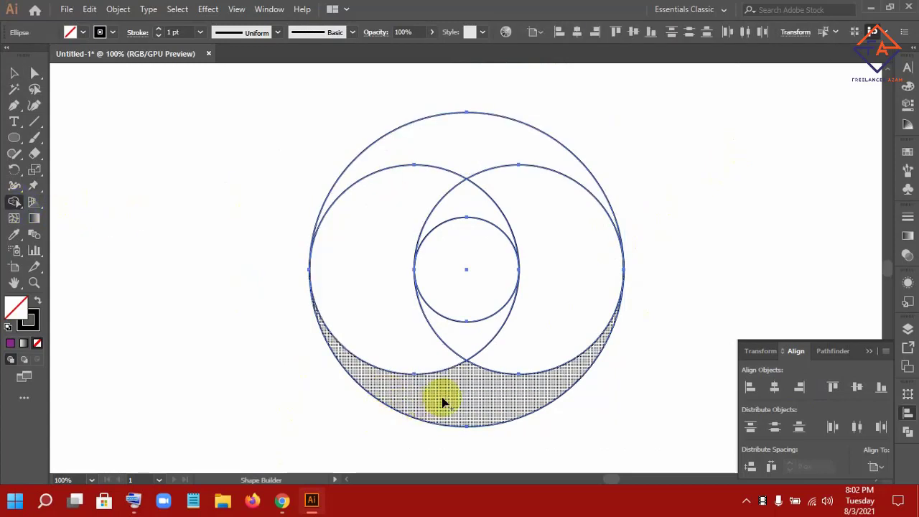
{"action": "left_click", "coordinate": [14, 73]}
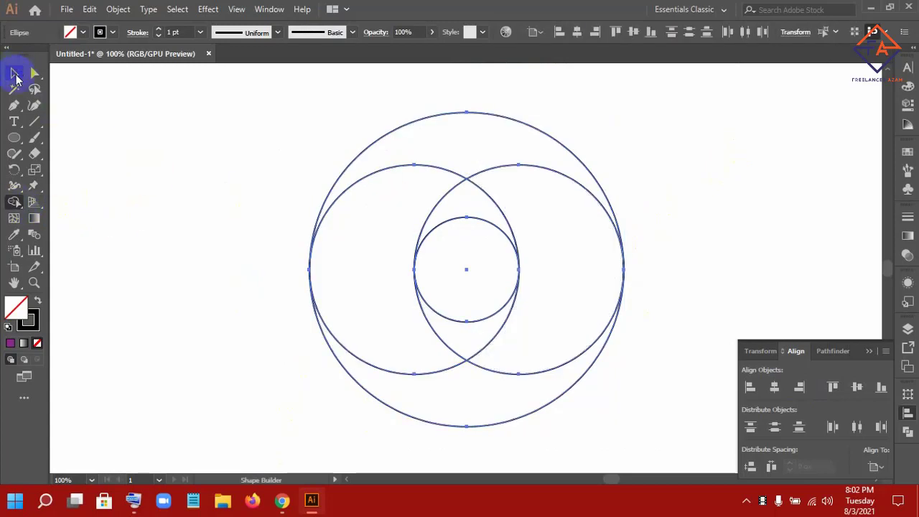
{"action": "left_click", "coordinate": [267, 206]}
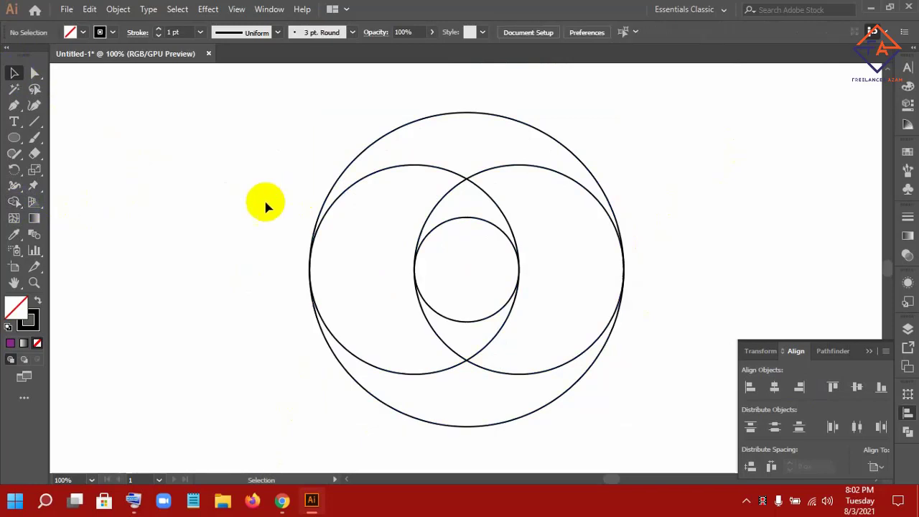
Group the left and right 200 px circles together.
{"action": "left_click", "coordinate": [449, 188]}
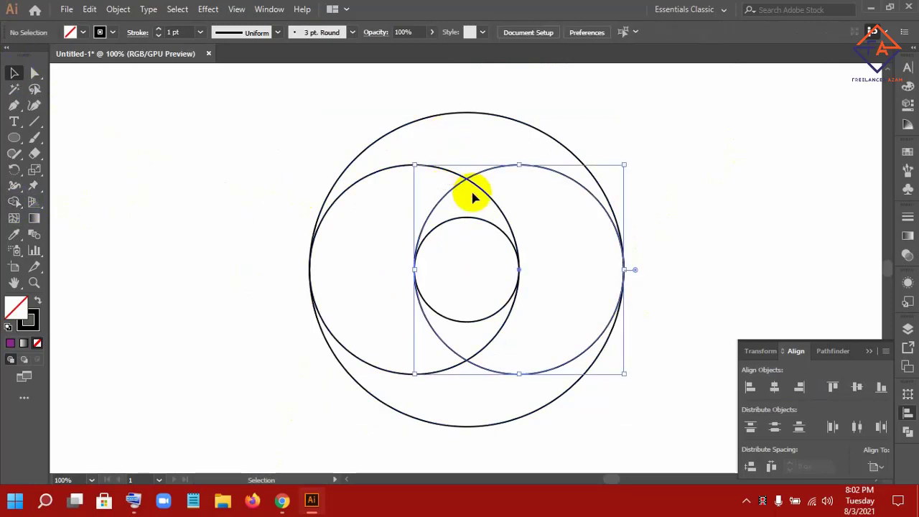
{"action": "left_click", "coordinate": [384, 173], "text": "shift"}
{"action": "key", "text": "a"}
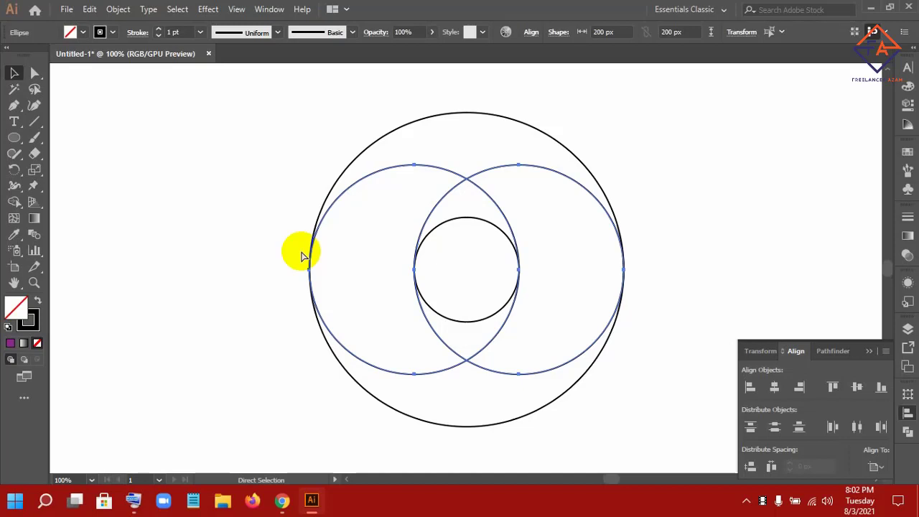
{"action": "key", "text": "ctrl+g"}
{"action": "key", "text": "v"}
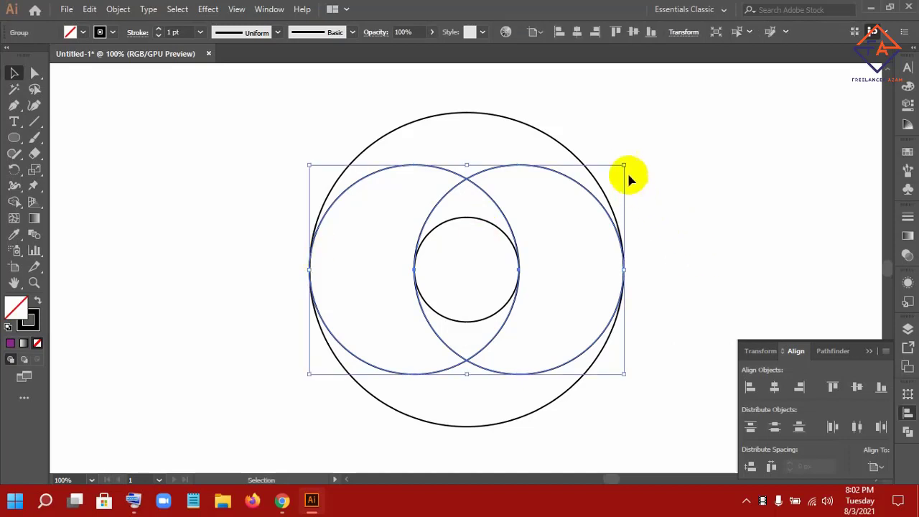
Alt-rotate a 90° copy of the circle pair so circles touch the top and bottom.
{"action": "left_click_drag", "start_coordinate": [627, 163], "coordinate": [398, 121]}
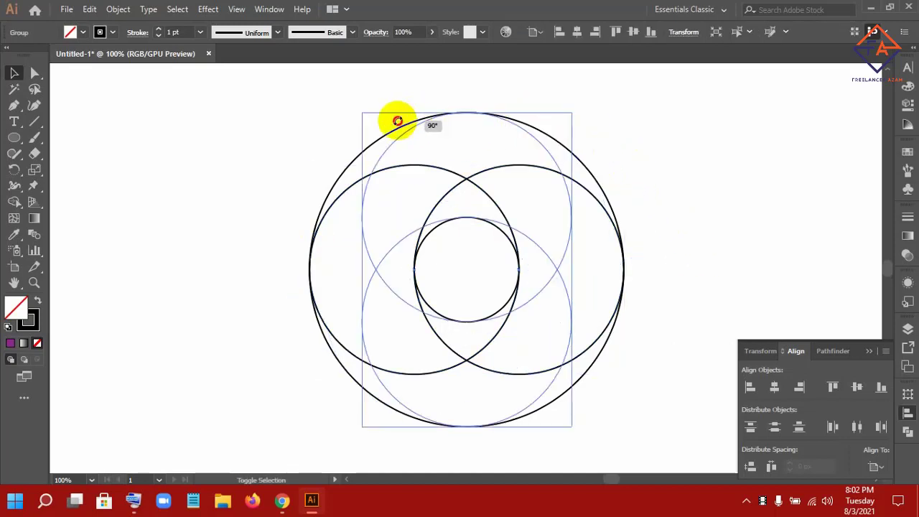
{"action": "key", "text": "ctrl+z"}
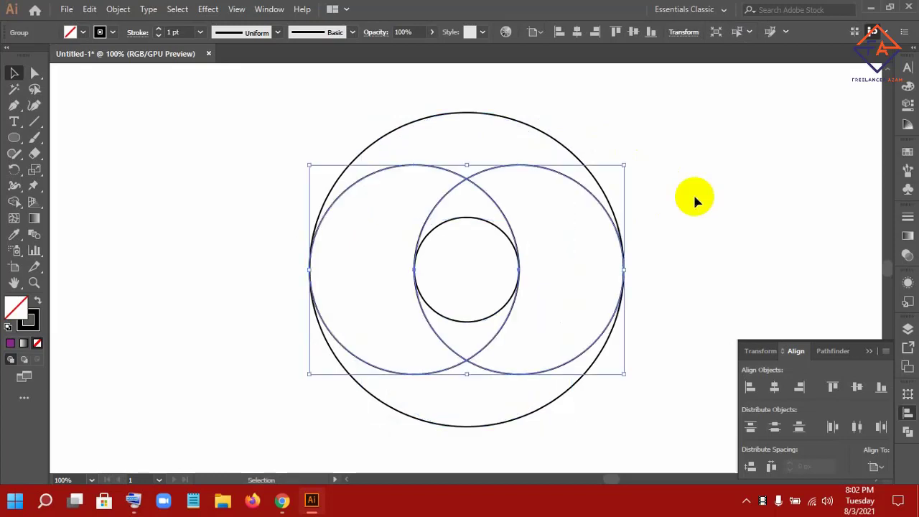
{"action": "left_click", "coordinate": [693, 208]}
{"action": "left_click", "coordinate": [494, 195]}
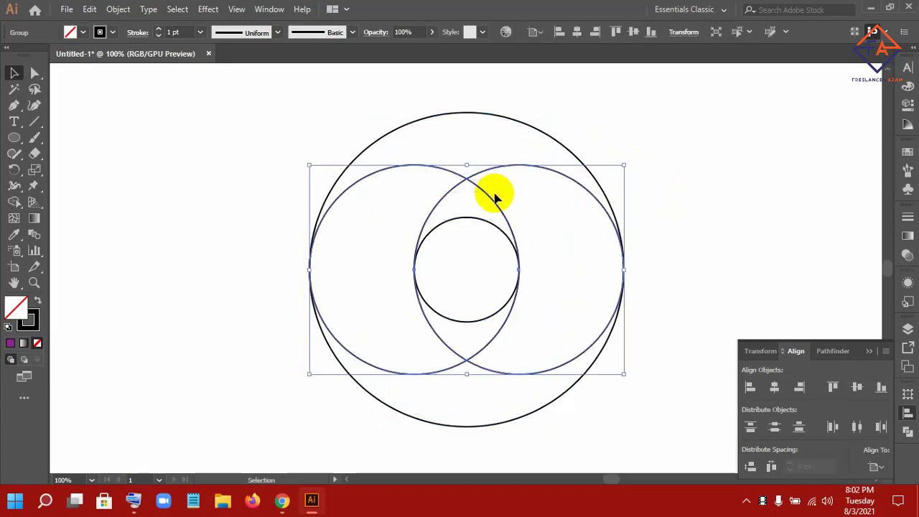
{"action": "key", "text": "a"}
{"action": "key", "text": "v"}
{"action": "key", "text": "a"}
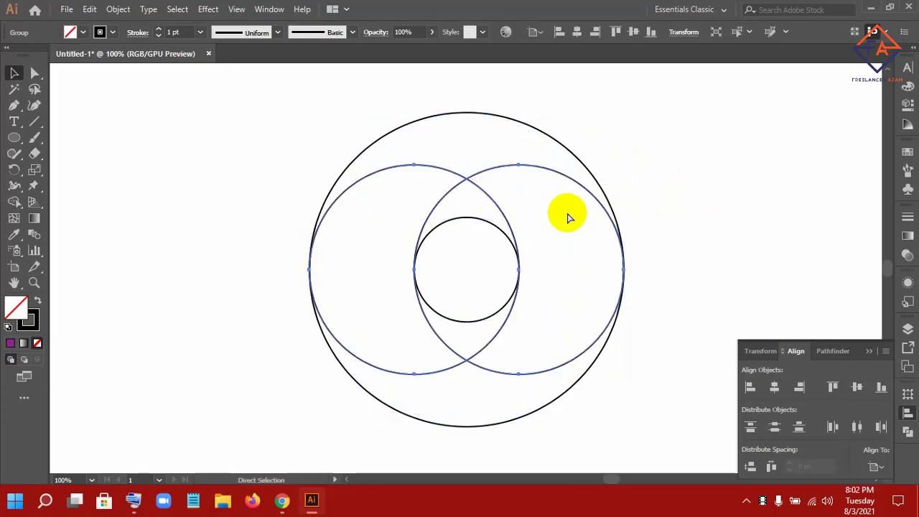
{"action": "key", "text": "v"}
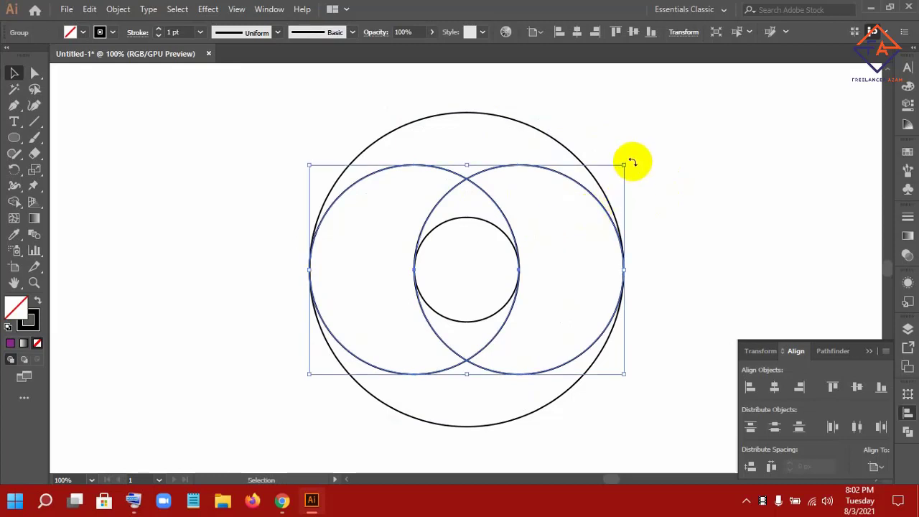
{"action": "left_click_drag", "start_coordinate": [632, 163], "coordinate": [385, 126]}
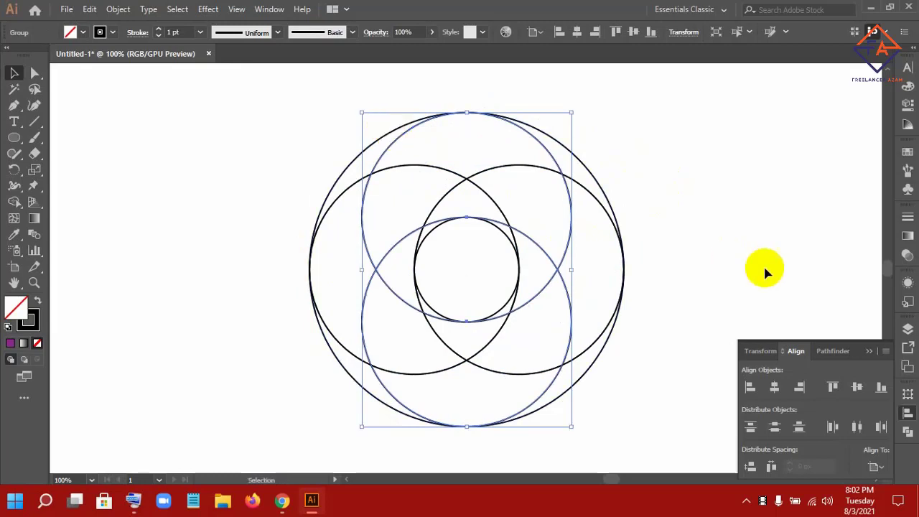
{"action": "left_click", "coordinate": [765, 272]}
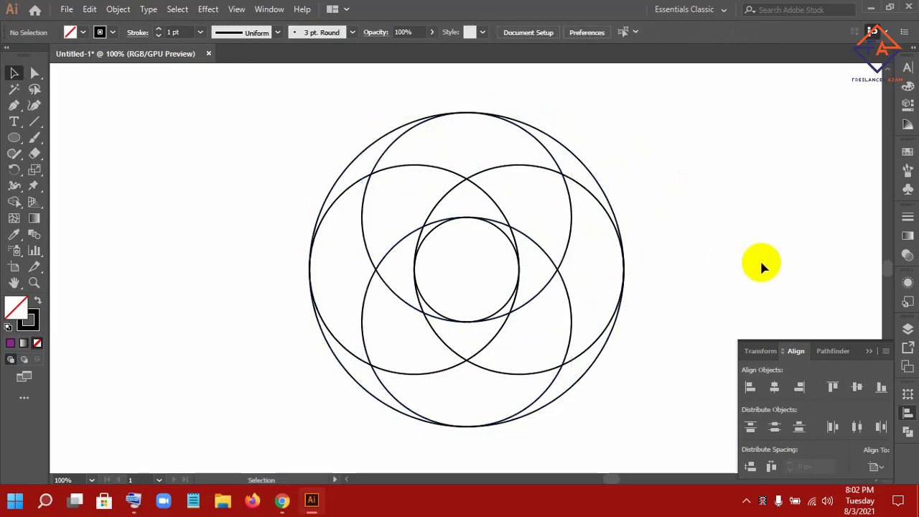
Alt-rotate a 45° copy of the four 200 px circles, giving eight overlapping circles.
{"action": "left_click", "coordinate": [352, 357]}
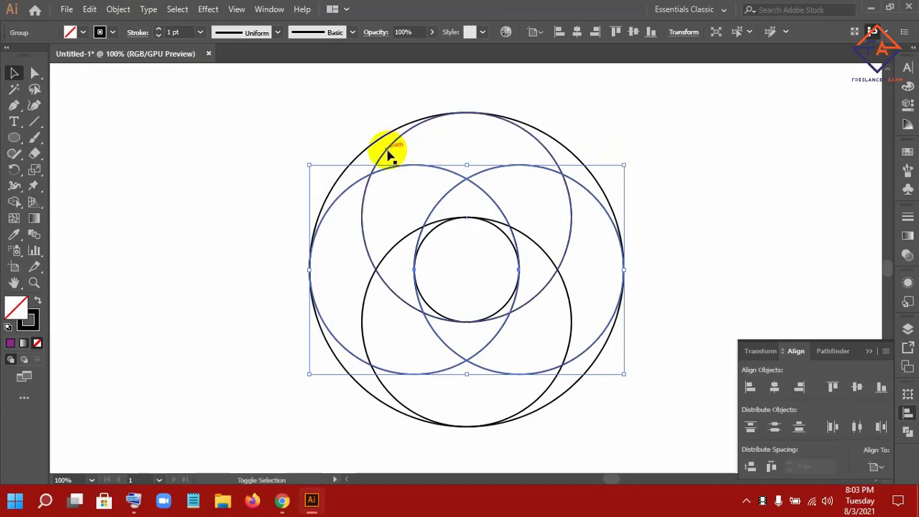
{"action": "left_click", "coordinate": [370, 171]}
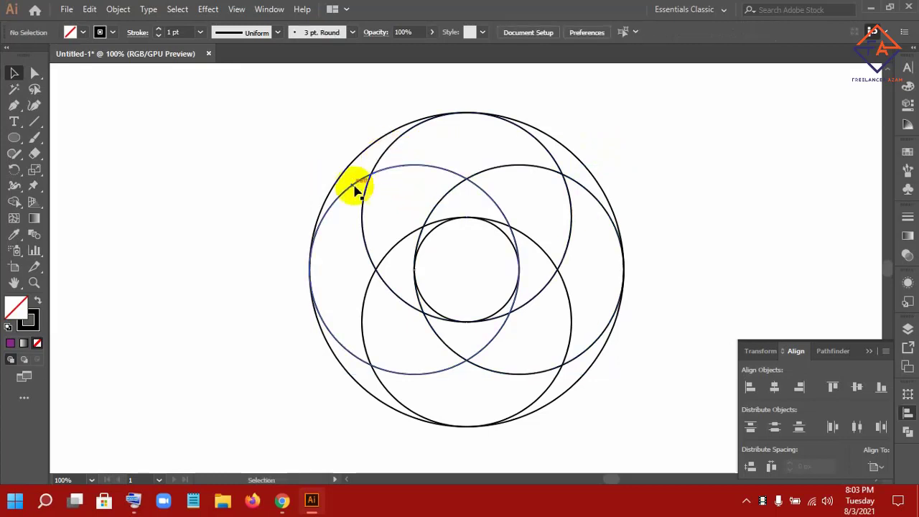
{"action": "left_click", "coordinate": [407, 227]}
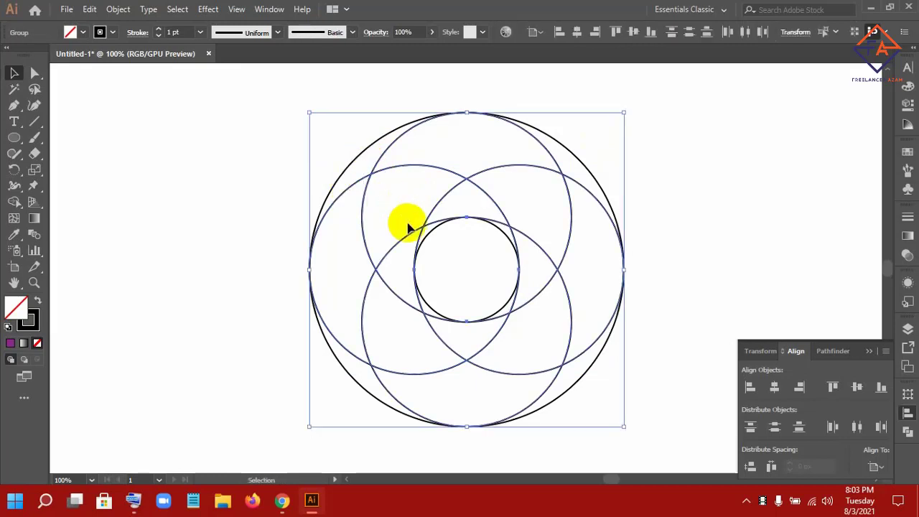
{"action": "key", "text": "a"}
{"action": "key", "text": "v"}
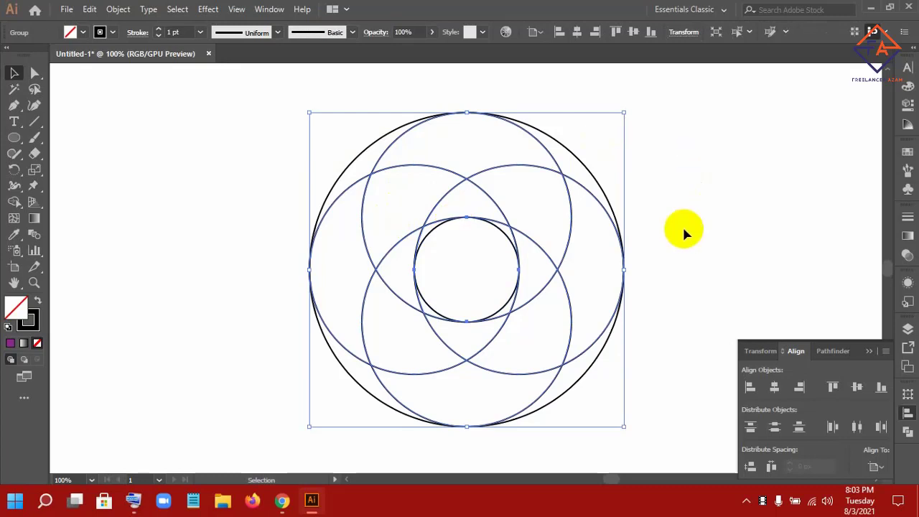
{"action": "key", "text": "a"}
{"action": "key", "text": "v"}
{"action": "key", "text": "a"}
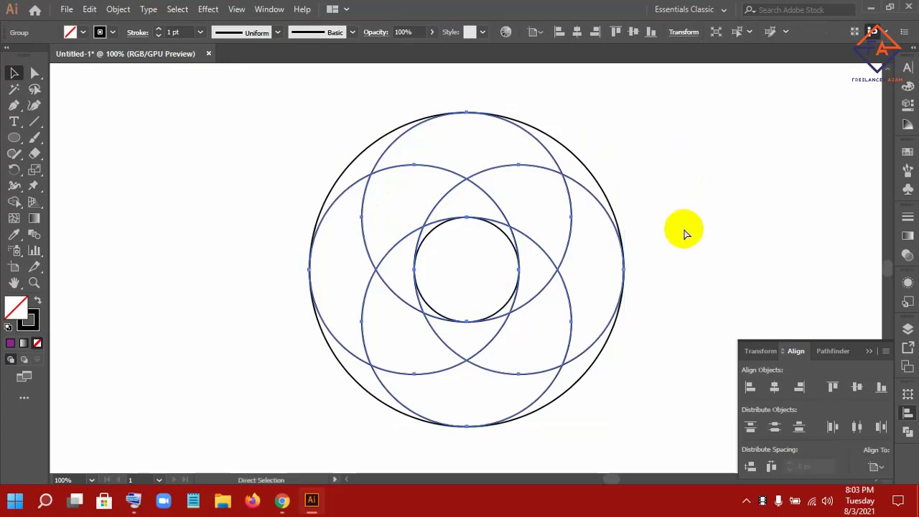
{"action": "key", "text": "v"}
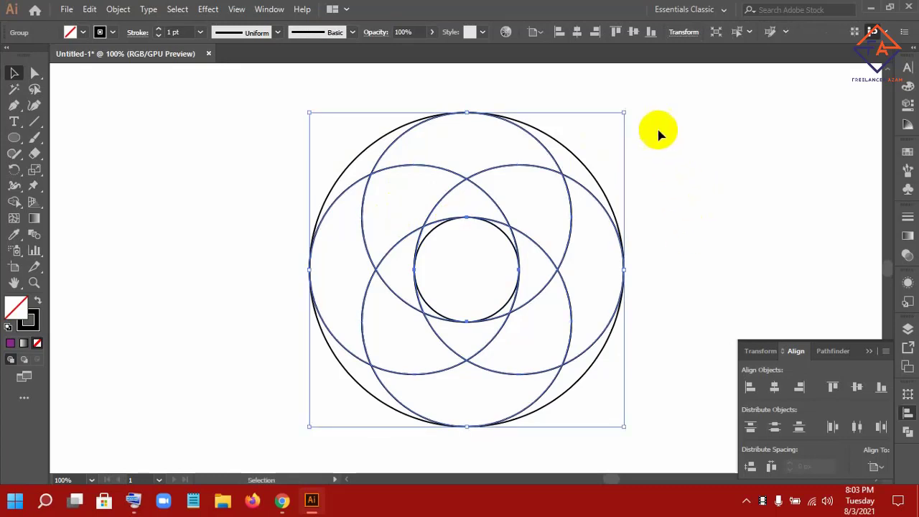
{"action": "left_click_drag", "start_coordinate": [626, 110], "coordinate": [478, 86]}
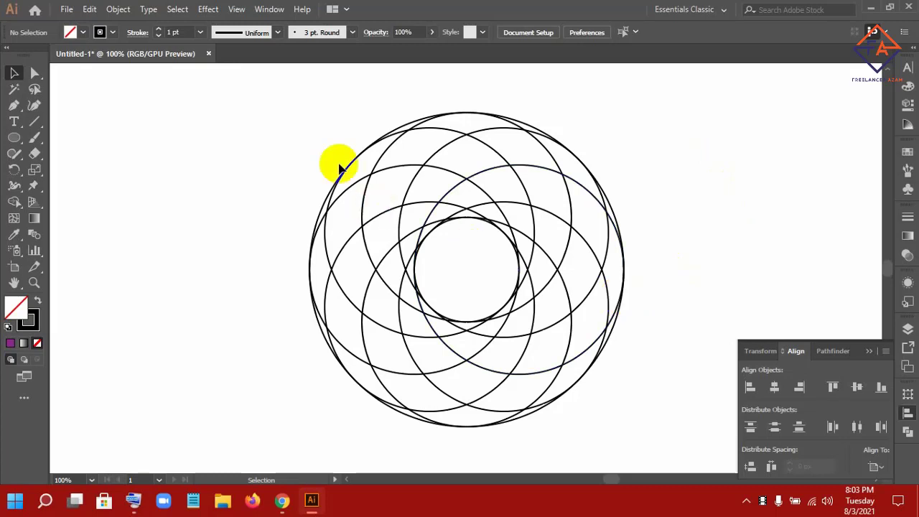
Select all circles and merge regions into five crescent blades with the Shape Builder.
{"action": "left_click_drag", "start_coordinate": [275, 122], "coordinate": [653, 444]}
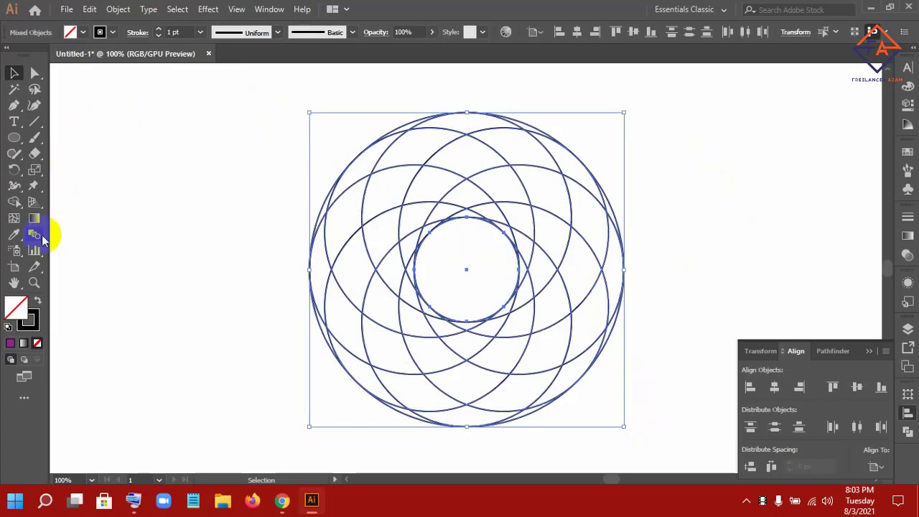
{"action": "left_click", "coordinate": [15, 204]}
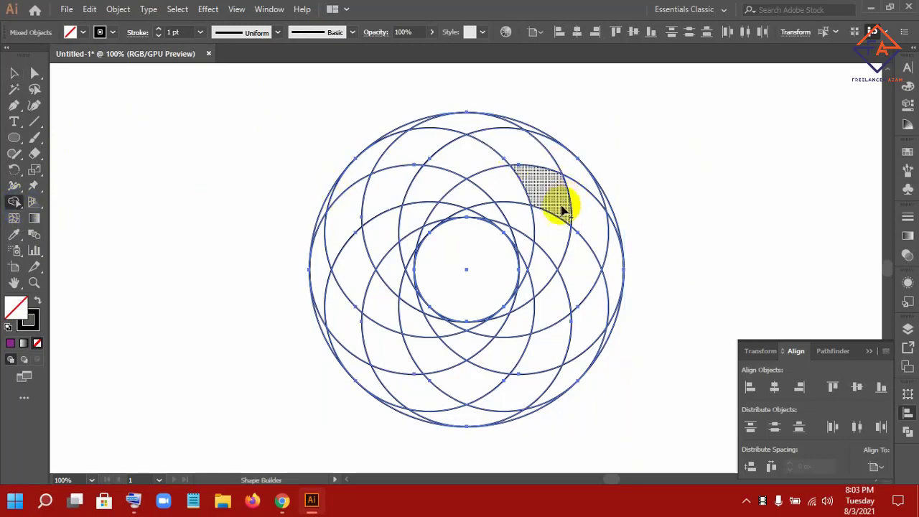
{"action": "mouse_move", "coordinate": [537, 251]}
{"action": "left_mouse_down"}
{"action": "mouse_move", "coordinate": [534, 277]}
{"action": "mouse_move", "coordinate": [550, 216]}
{"action": "mouse_move", "coordinate": [544, 172]}
{"action": "mouse_move", "coordinate": [492, 130]}
{"action": "mouse_move", "coordinate": [421, 128]}
{"action": "left_mouse_up"}
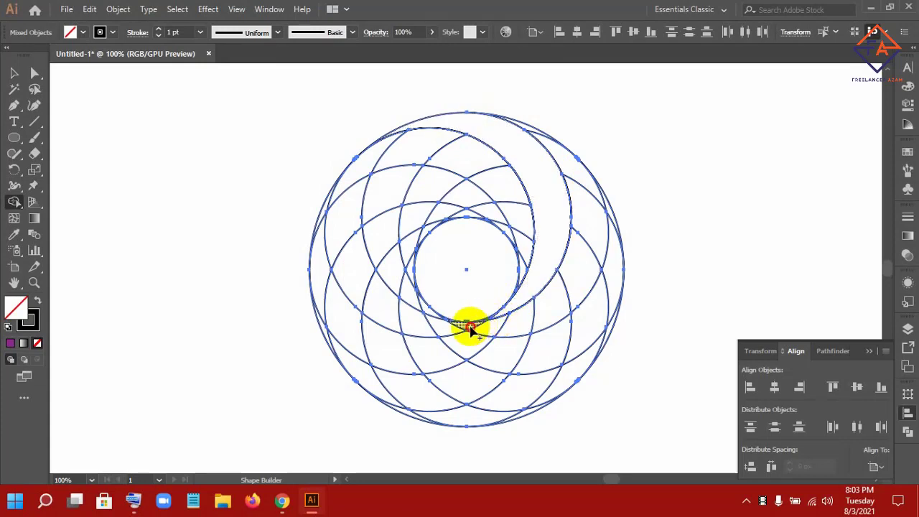
{"action": "mouse_move", "coordinate": [470, 329]}
{"action": "left_mouse_down"}
{"action": "mouse_move", "coordinate": [583, 192]}
{"action": "mouse_move", "coordinate": [556, 144]}
{"action": "left_mouse_up"}
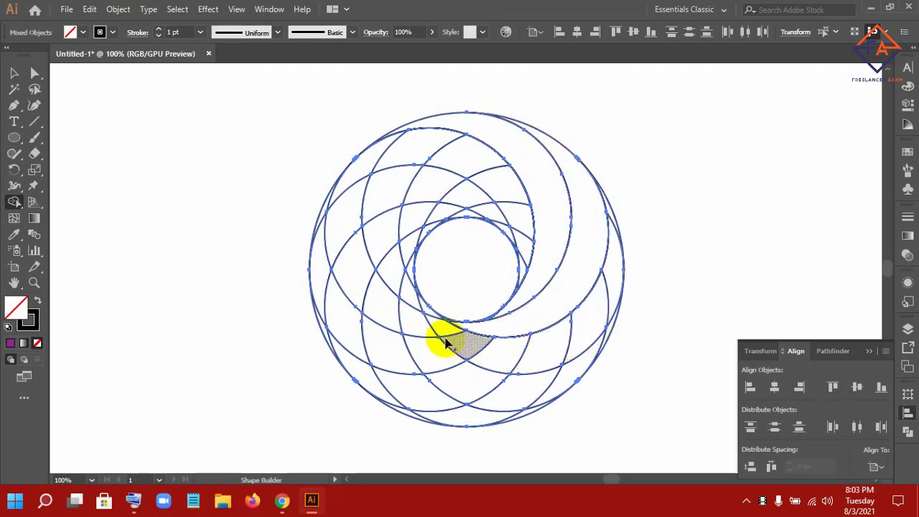
{"action": "mouse_move", "coordinate": [431, 314]}
{"action": "left_mouse_down"}
{"action": "mouse_move", "coordinate": [609, 278]}
{"action": "mouse_move", "coordinate": [612, 242]}
{"action": "left_mouse_up"}
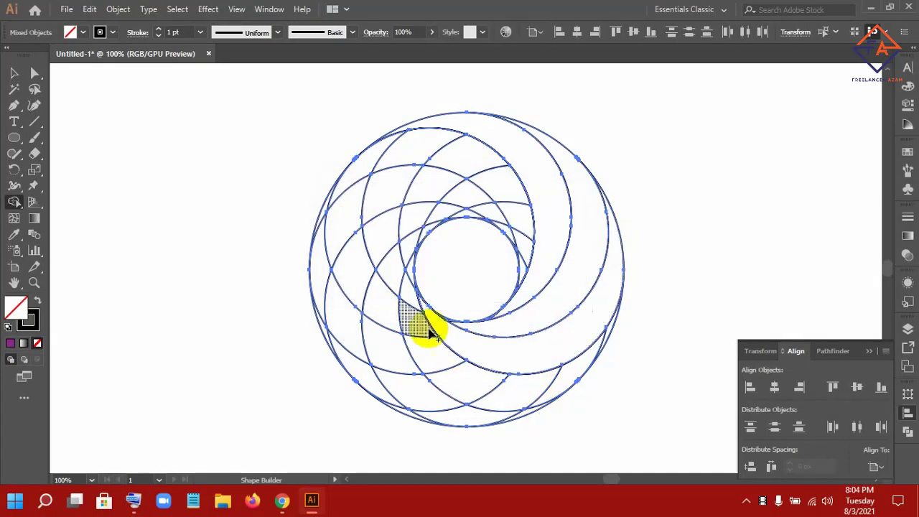
{"action": "mouse_move", "coordinate": [411, 273]}
{"action": "left_mouse_down"}
{"action": "mouse_move", "coordinate": [574, 377]}
{"action": "mouse_move", "coordinate": [579, 363]}
{"action": "left_mouse_up"}
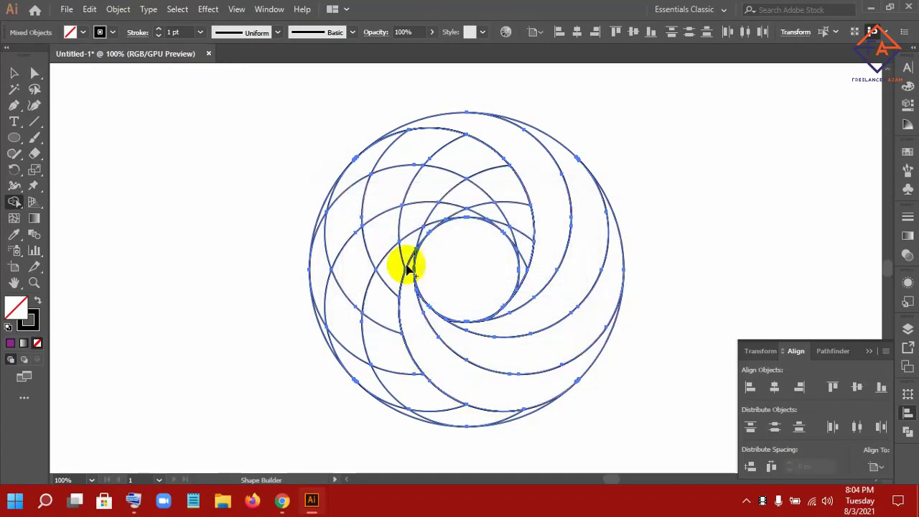
{"action": "left_click_drag", "start_coordinate": [420, 237], "coordinate": [520, 429]}
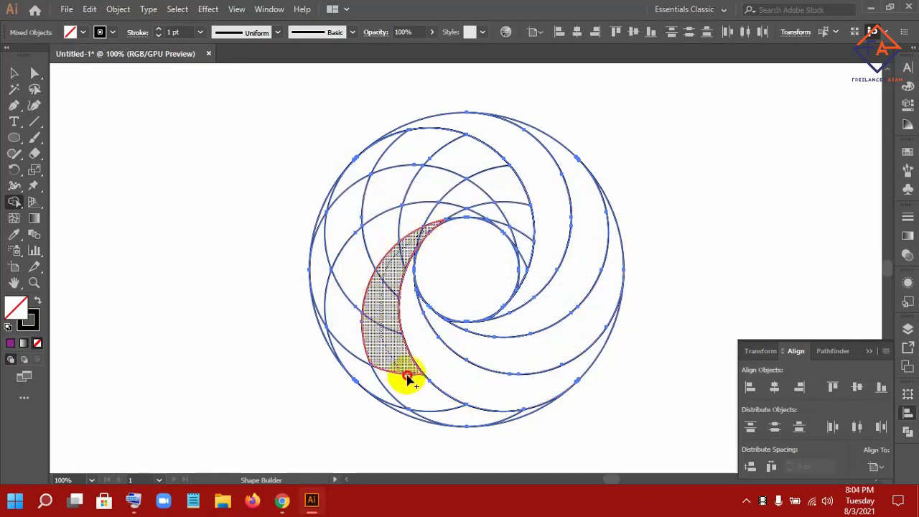
Merge the left and upper crescent regions, then zoom in on the spiral's centre.
{"action": "left_click", "coordinate": [521, 419]}
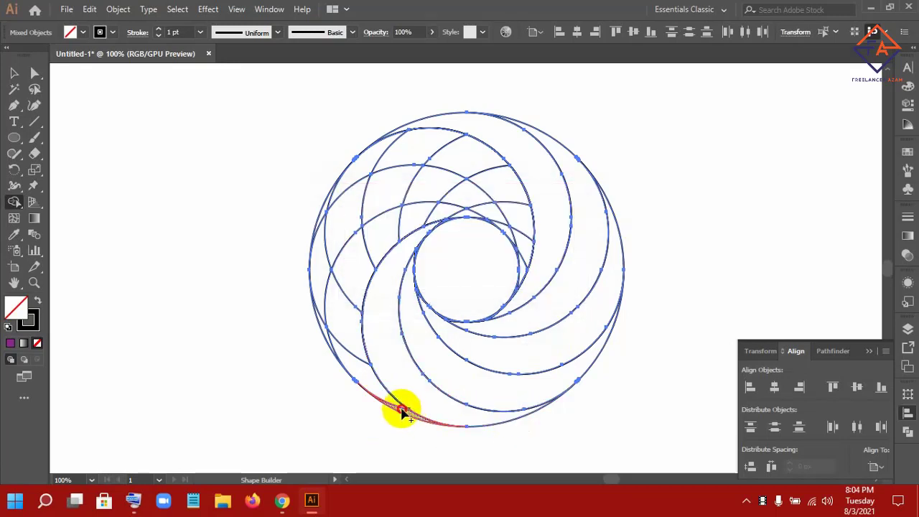
{"action": "mouse_move", "coordinate": [403, 411]}
{"action": "left_mouse_down"}
{"action": "mouse_move", "coordinate": [428, 213]}
{"action": "mouse_move", "coordinate": [457, 210]}
{"action": "mouse_move", "coordinate": [484, 225]}
{"action": "mouse_move", "coordinate": [421, 189]}
{"action": "mouse_move", "coordinate": [332, 225]}
{"action": "mouse_move", "coordinate": [319, 315]}
{"action": "mouse_move", "coordinate": [328, 298]}
{"action": "left_mouse_up"}
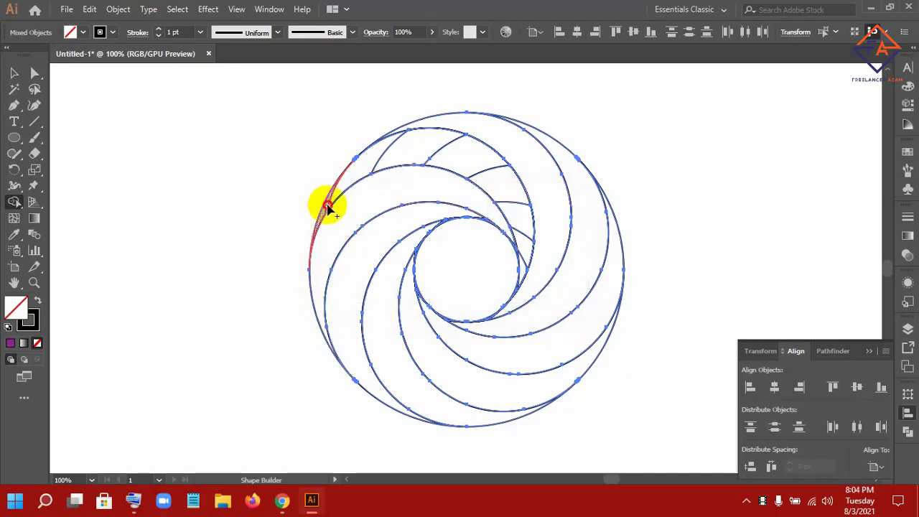
{"action": "mouse_move", "coordinate": [326, 206]}
{"action": "left_mouse_down"}
{"action": "mouse_move", "coordinate": [370, 154]}
{"action": "mouse_move", "coordinate": [436, 148]}
{"action": "mouse_move", "coordinate": [509, 189]}
{"action": "mouse_move", "coordinate": [531, 273]}
{"action": "left_mouse_up"}
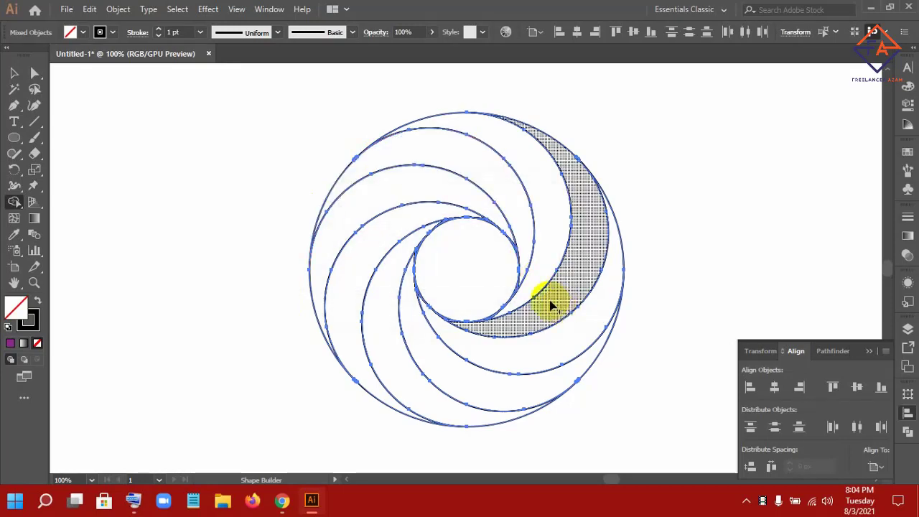
{"action": "key", "text": "z"}
{"action": "mouse_move", "coordinate": [425, 237]}
{"action": "left_mouse_down"}
{"action": "mouse_move", "coordinate": [642, 336]}
{"action": "mouse_move", "coordinate": [561, 328]}
{"action": "mouse_move", "coordinate": [532, 297]}
{"action": "left_mouse_up"}
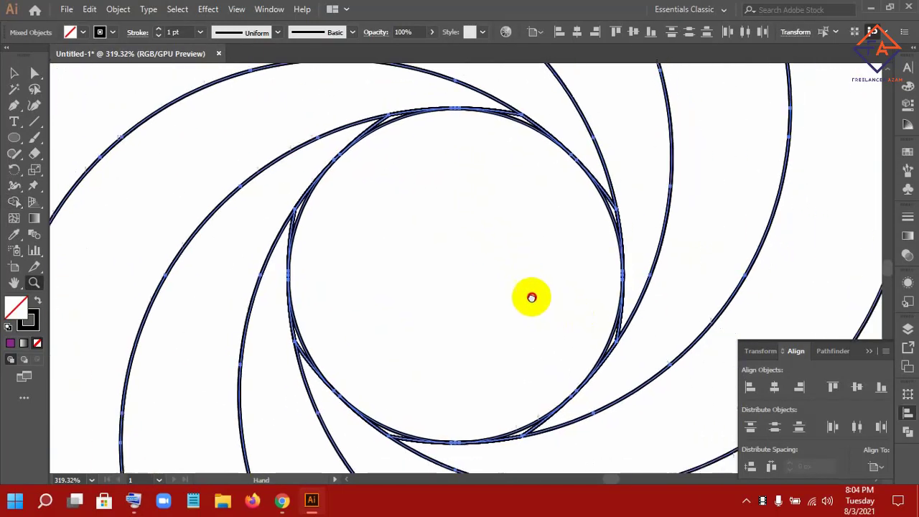
Merge the three leftover slivers beside the centre circle into their crescents with Shape Builder.
{"action": "left_click", "coordinate": [15, 201]}
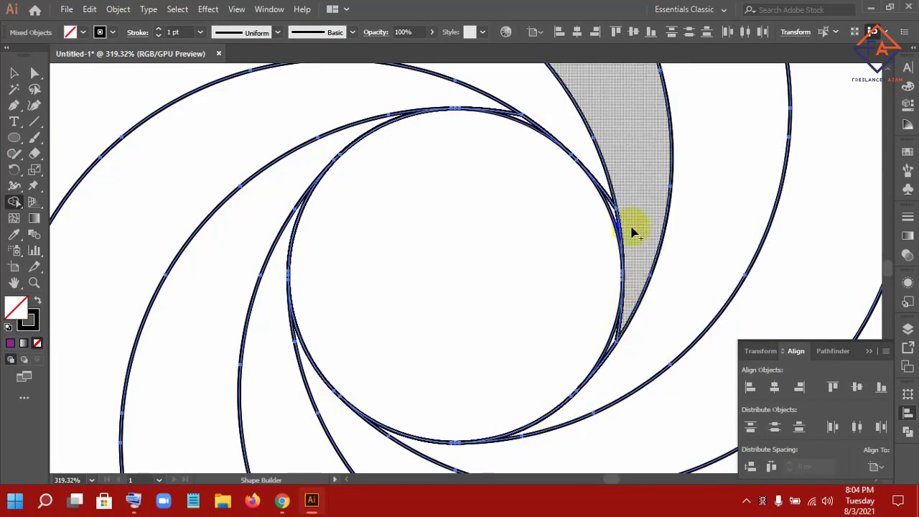
{"action": "left_click_drag", "start_coordinate": [634, 232], "coordinate": [616, 331]}
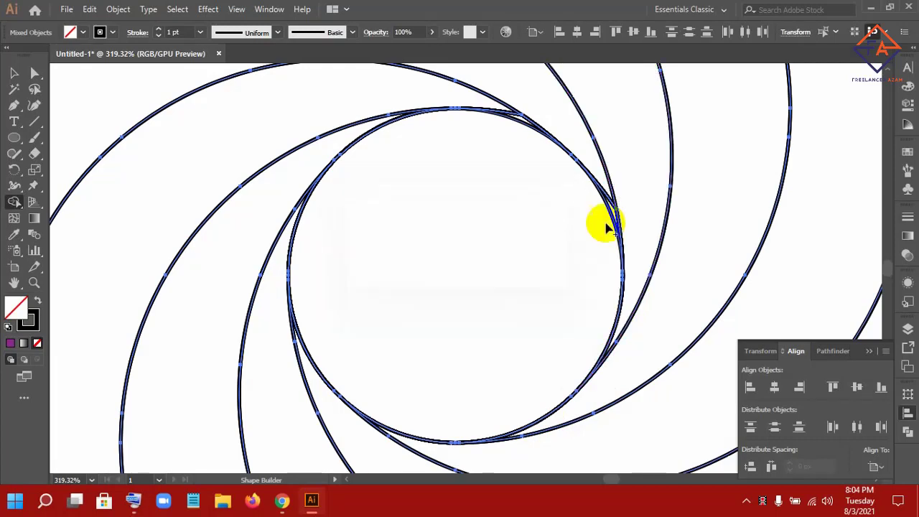
{"action": "left_click_drag", "start_coordinate": [600, 184], "coordinate": [612, 209]}
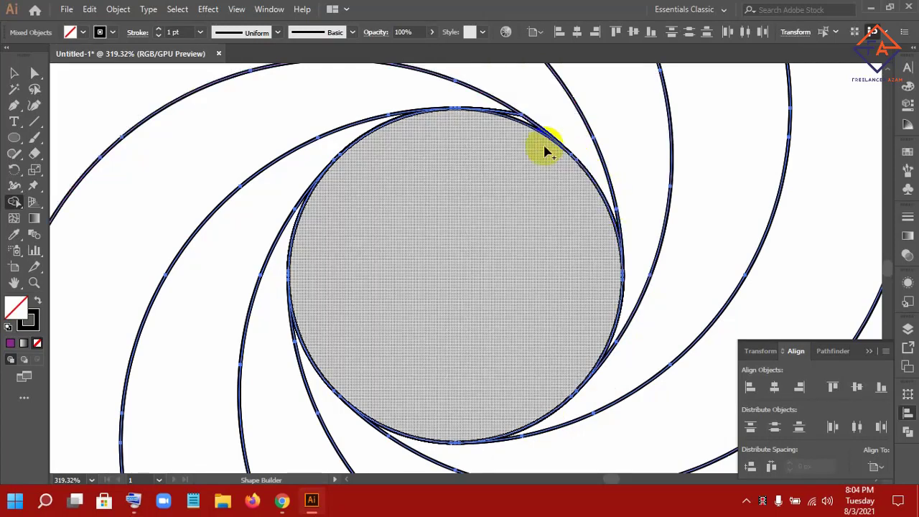
{"action": "left_click_drag", "start_coordinate": [488, 103], "coordinate": [522, 128]}
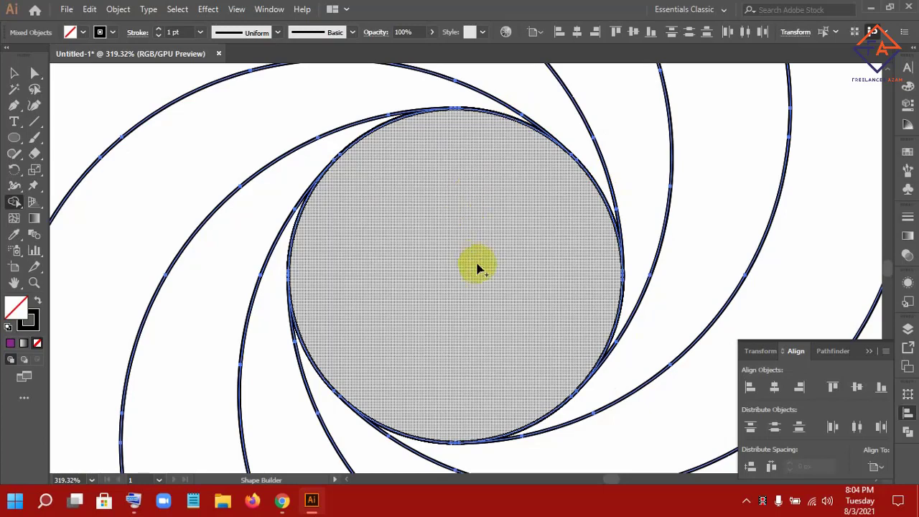
Marquee-select the whole spiral and zoom out to show the full artboard.
{"action": "scroll", "coordinate": [478, 263], "scroll_direction": "down", "scroll_amount": 1}
{"action": "scroll", "coordinate": [474, 269], "scroll_direction": "down", "scroll_amount": 2}
{"action": "scroll", "coordinate": [471, 277], "scroll_direction": "up", "scroll_amount": 2}
{"action": "scroll", "coordinate": [470, 277], "scroll_direction": "down", "scroll_amount": 1}
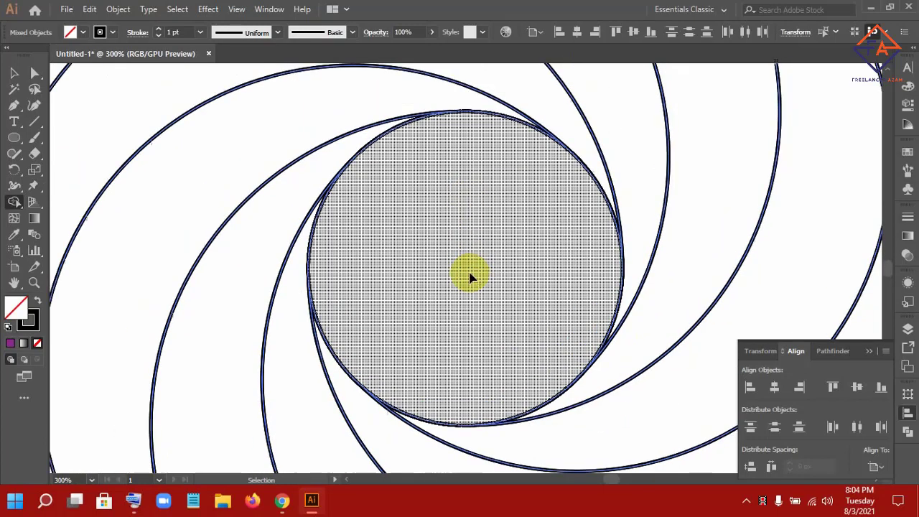
{"action": "scroll", "coordinate": [471, 277], "scroll_direction": "down", "scroll_amount": 3}
{"action": "left_click", "coordinate": [13, 73]}
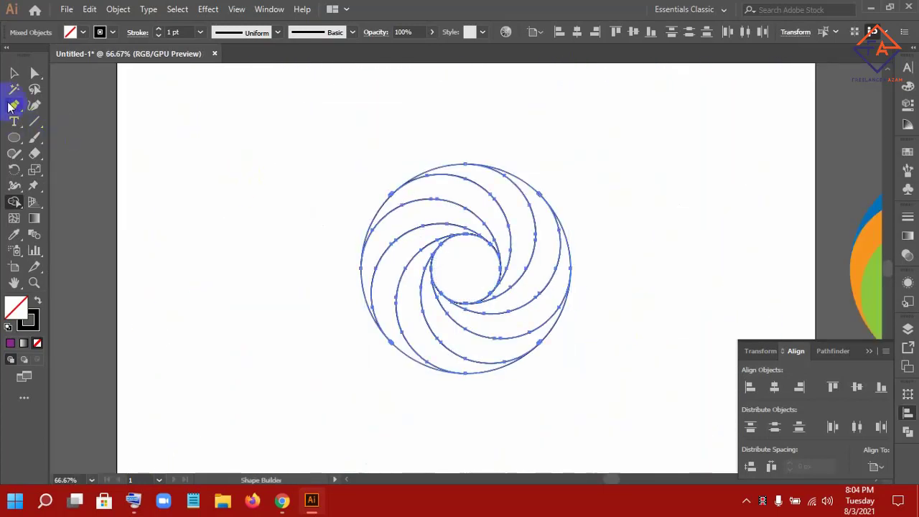
{"action": "left_click_drag", "start_coordinate": [297, 122], "coordinate": [607, 379]}
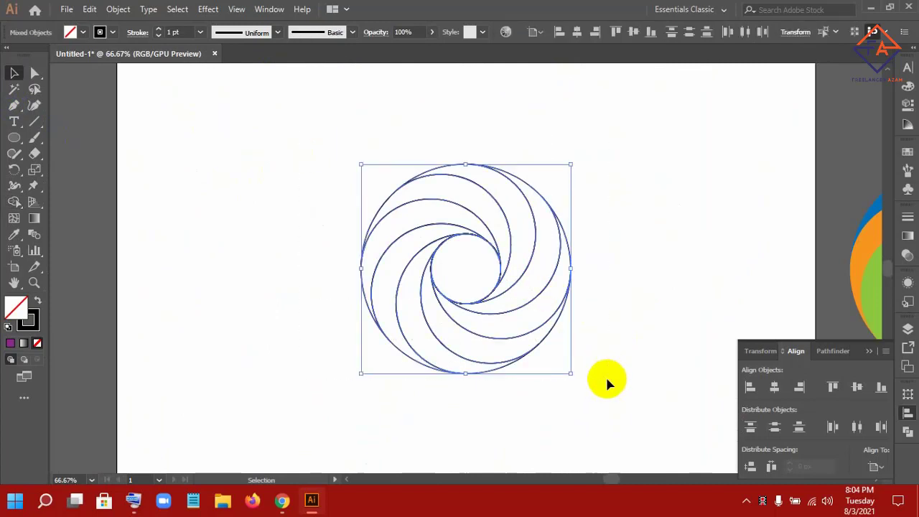
{"action": "key", "text": "a"}
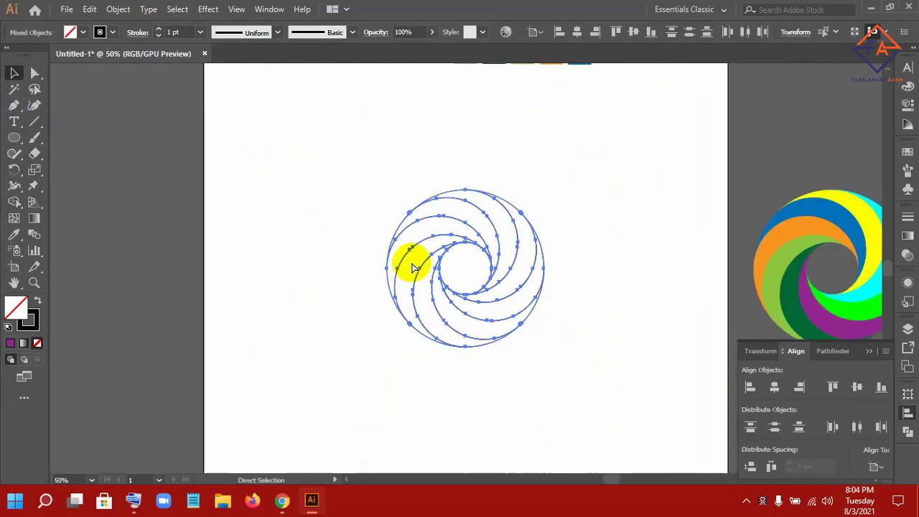
{"action": "key", "text": "ctrl+minus"}
Give the spiral pieces the blue fill sampled from the first swatch.
{"action": "key", "text": "v"}
{"action": "left_click", "coordinate": [14, 202]}
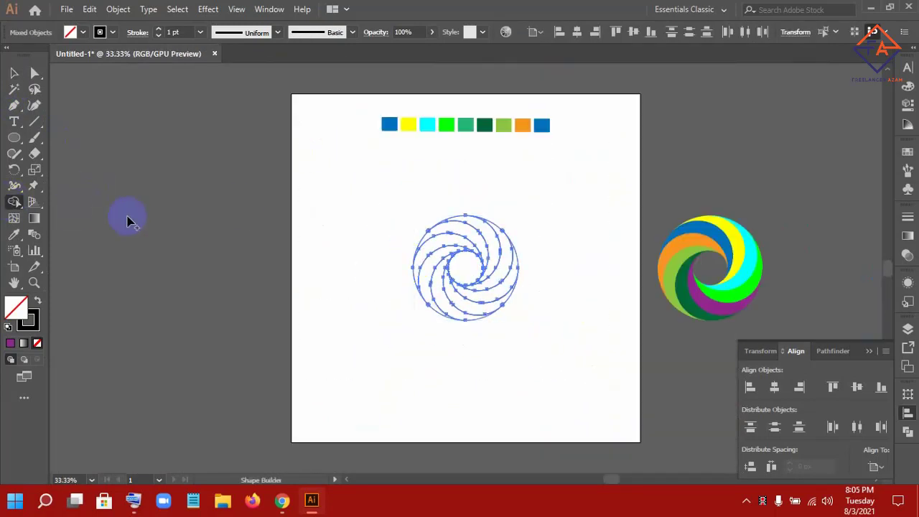
{"action": "key", "text": "i"}
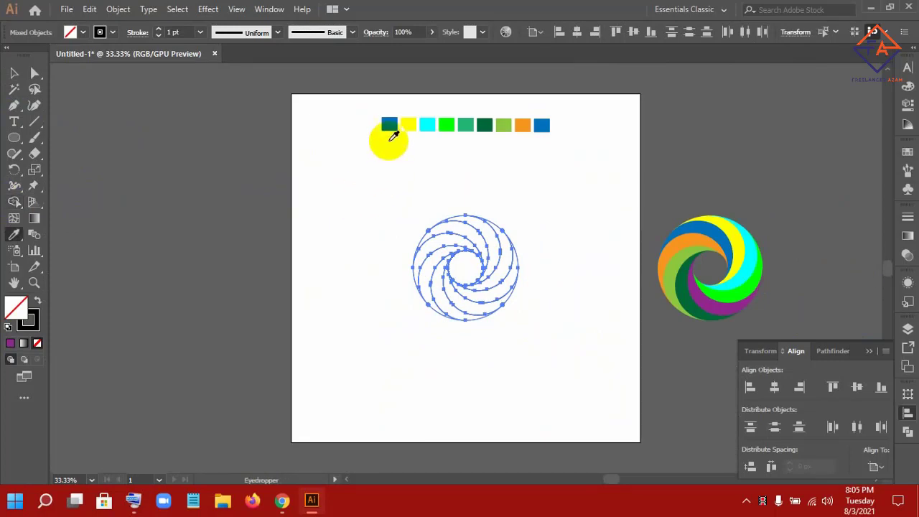
{"action": "left_click", "coordinate": [389, 128]}
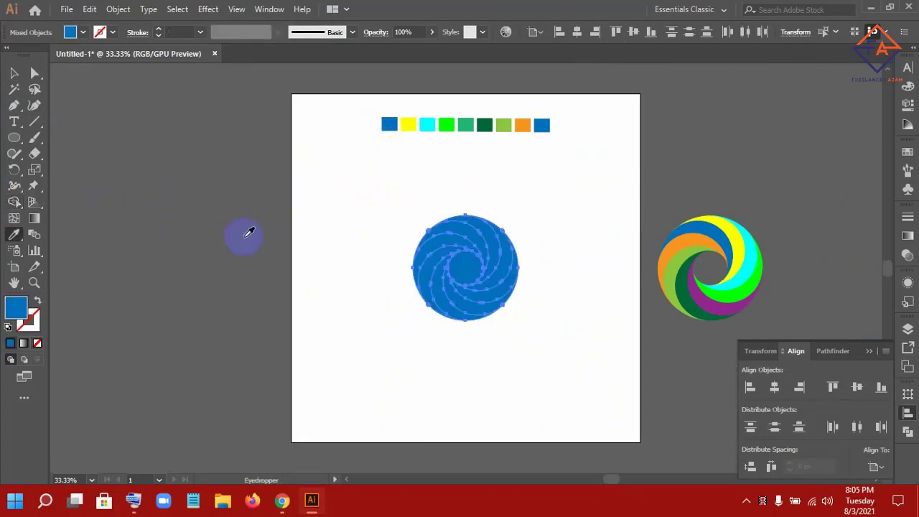
{"action": "left_click", "coordinate": [14, 202]}
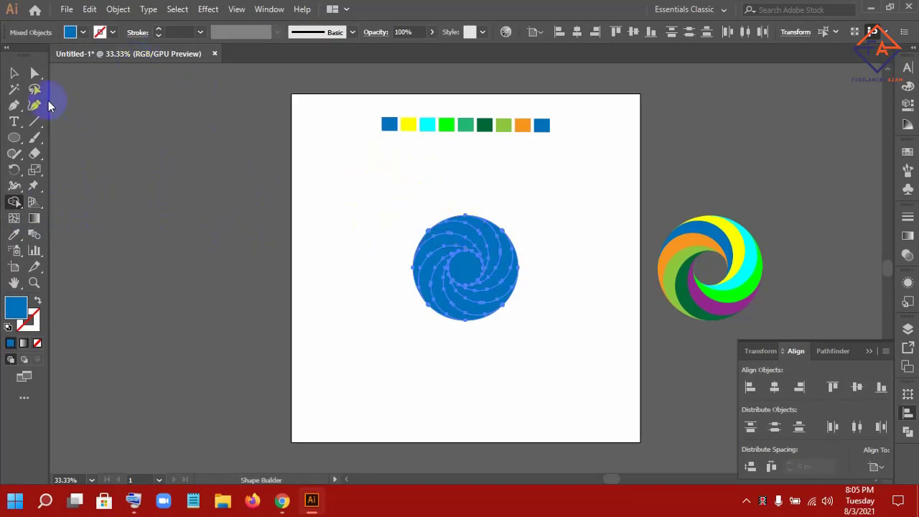
Zoom in, marquee-select the whole spiral to check it, then deselect it.
{"action": "left_click", "coordinate": [35, 72]}
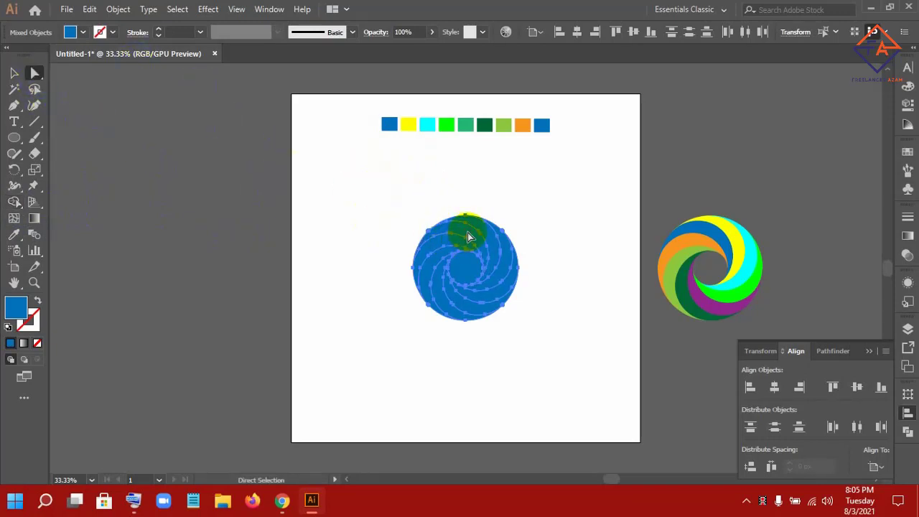
{"action": "key", "text": "ctrl+equal"}
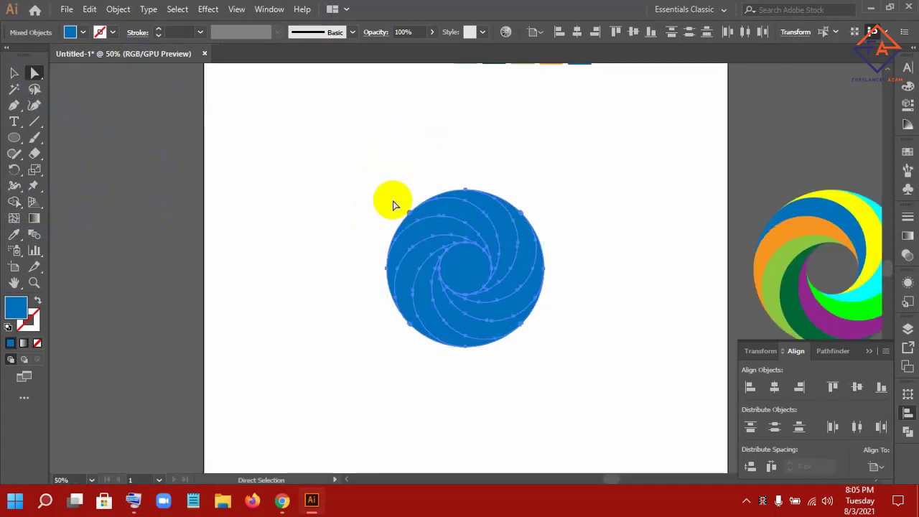
{"action": "left_click", "coordinate": [14, 73]}
{"action": "left_click", "coordinate": [290, 209]}
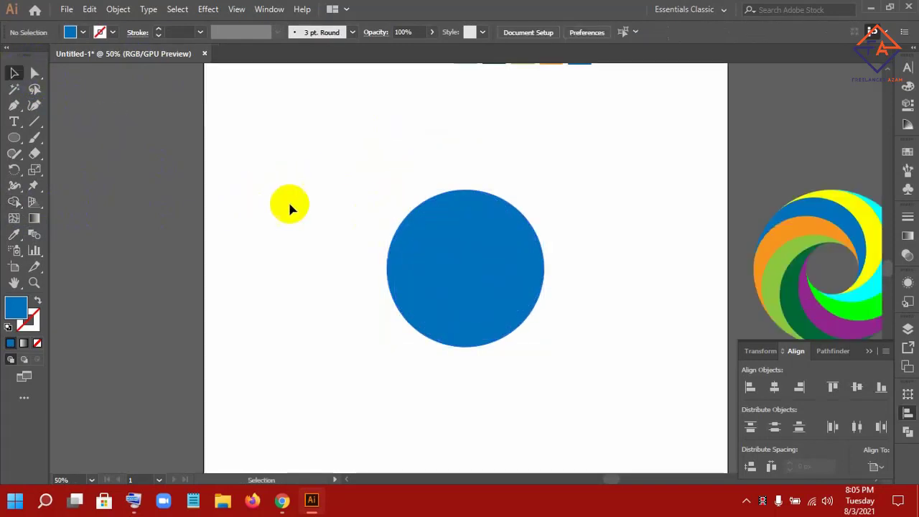
{"action": "left_click_drag", "start_coordinate": [344, 150], "coordinate": [579, 382]}
{"action": "scroll", "coordinate": [491, 381], "scroll_direction": "up", "scroll_amount": 2}
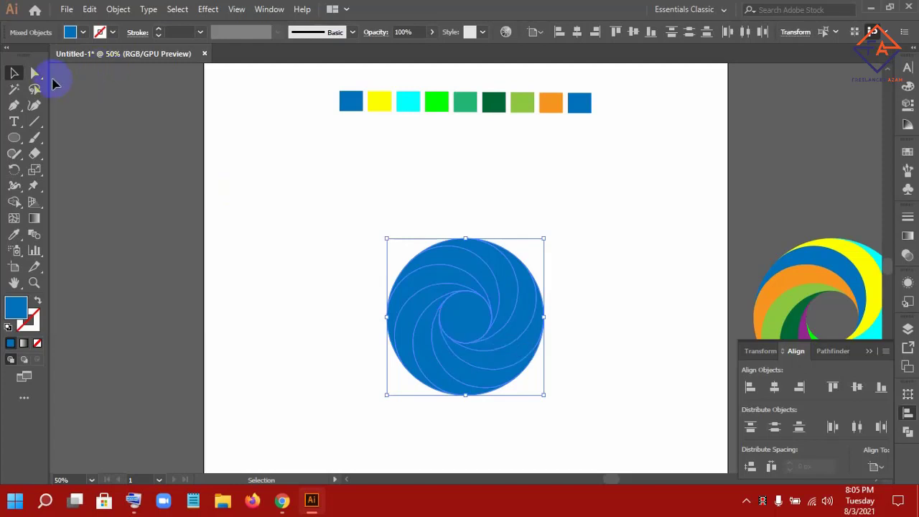
{"action": "left_click", "coordinate": [240, 214]}
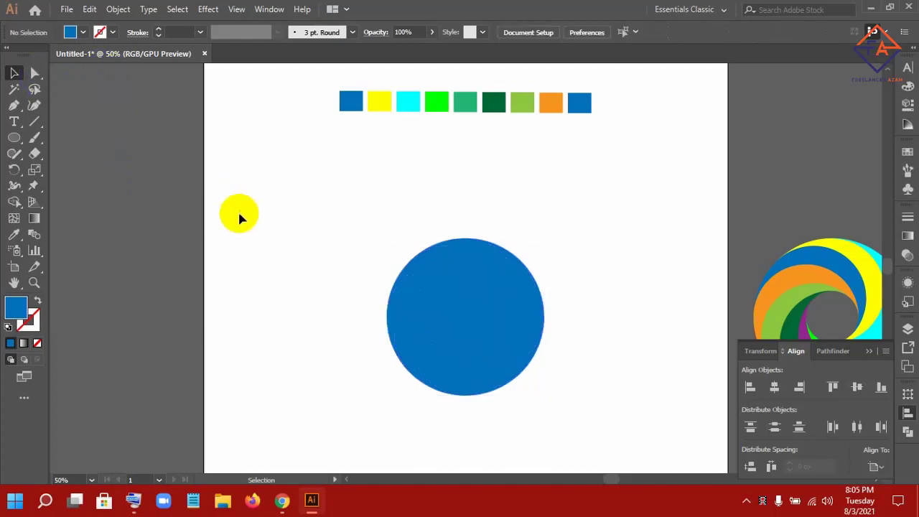
Fill the first crescents along the ring with blue, yellow, cyan and green swatches.
{"action": "left_click", "coordinate": [438, 263]}
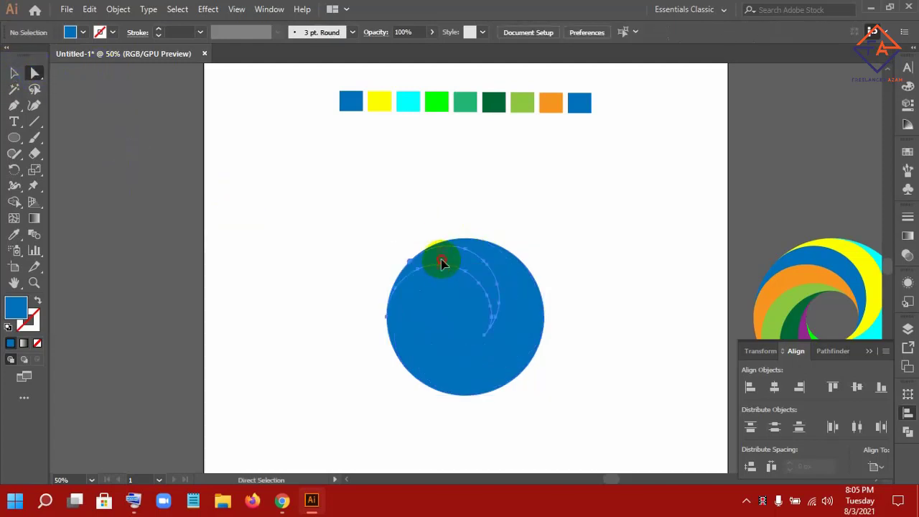
{"action": "left_click", "coordinate": [351, 102]}
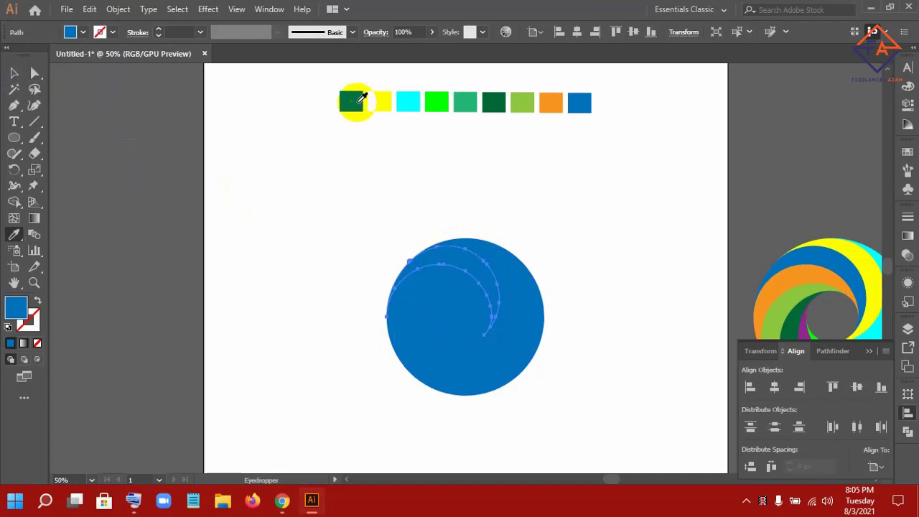
{"action": "key", "text": "a"}
{"action": "left_click", "coordinate": [486, 253]}
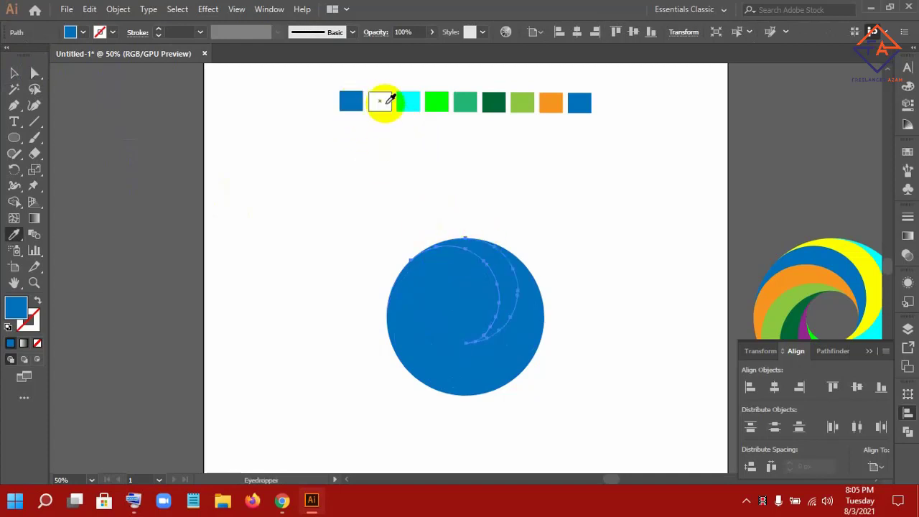
{"action": "left_click", "coordinate": [380, 101]}
{"action": "left_click", "coordinate": [528, 275], "text": "ctrl"}
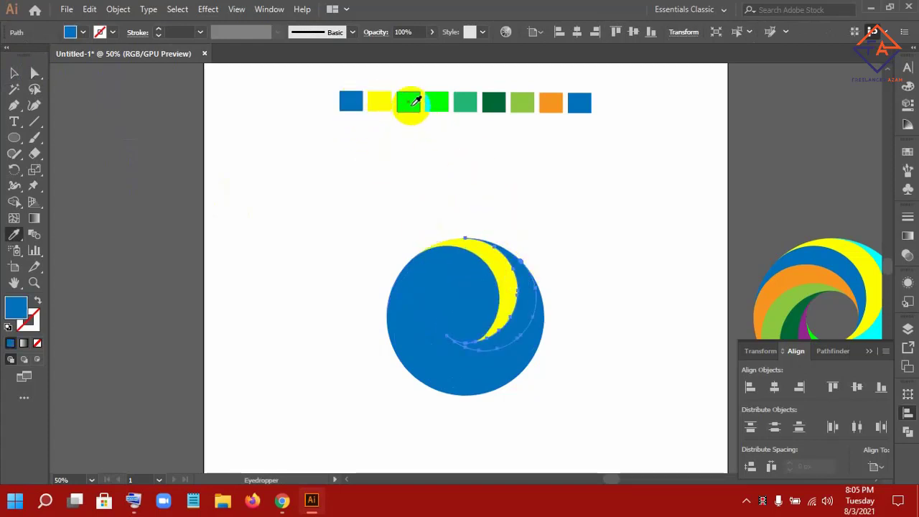
{"action": "left_click", "coordinate": [408, 101]}
{"action": "left_click", "coordinate": [531, 306], "text": "ctrl"}
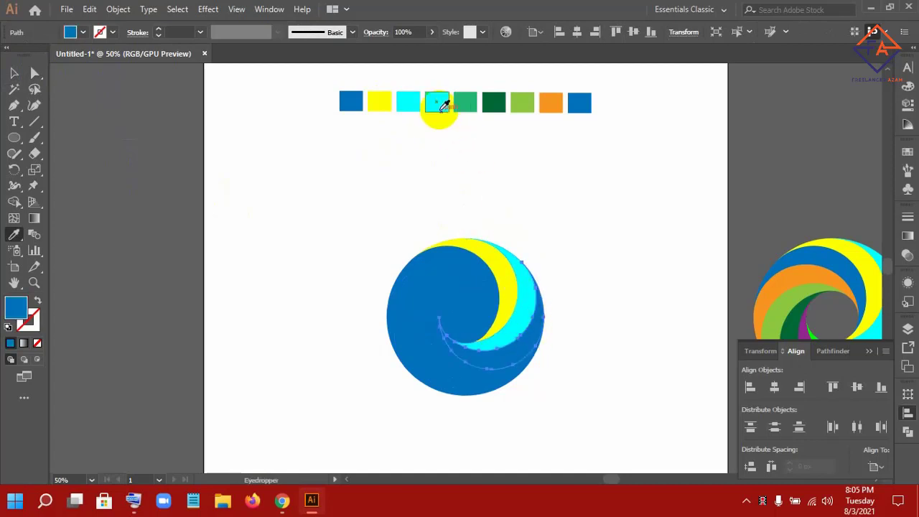
{"action": "left_click", "coordinate": [441, 102]}
Fill the lower, left and upper crescents with teal, dark green, light green, orange and blue.
{"action": "left_click", "coordinate": [488, 386], "text": "ctrl"}
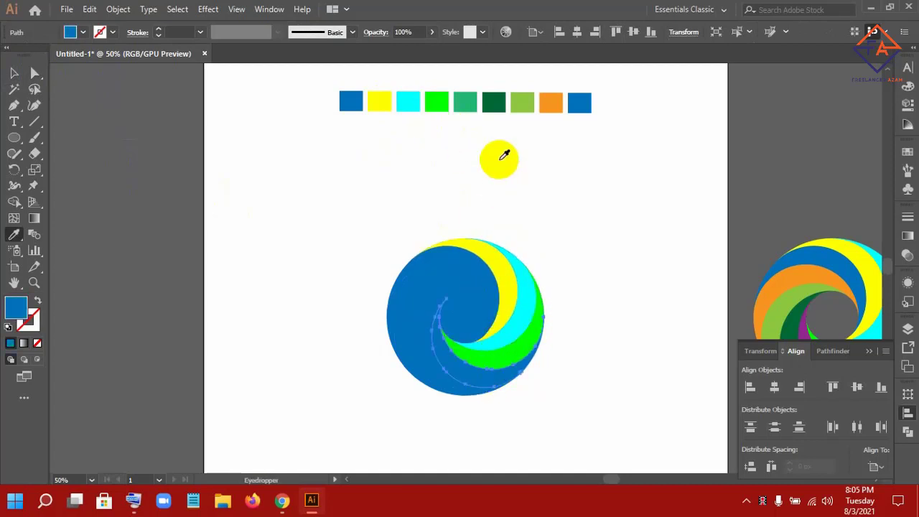
{"action": "left_click", "coordinate": [466, 101]}
{"action": "left_click", "coordinate": [432, 368], "text": "ctrl"}
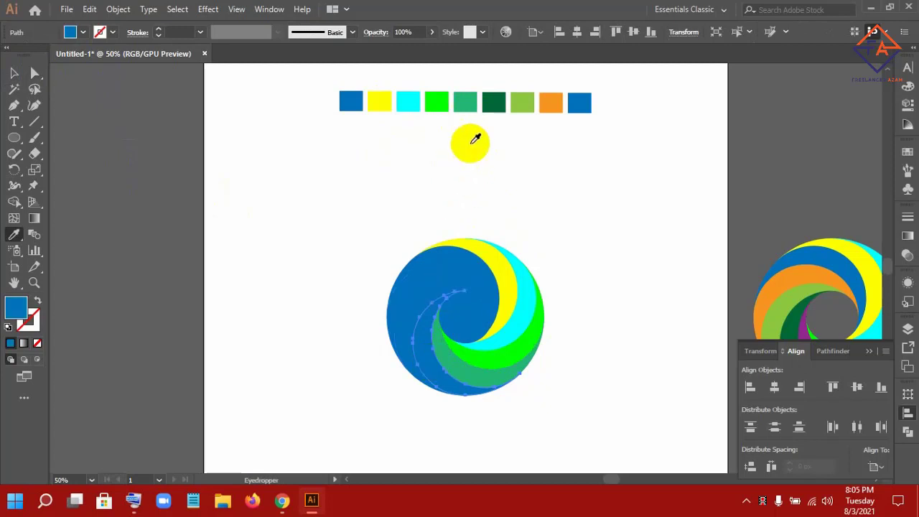
{"action": "left_click", "coordinate": [495, 102]}
{"action": "left_click", "coordinate": [410, 339], "text": "ctrl"}
{"action": "left_click", "coordinate": [408, 339], "text": "ctrl"}
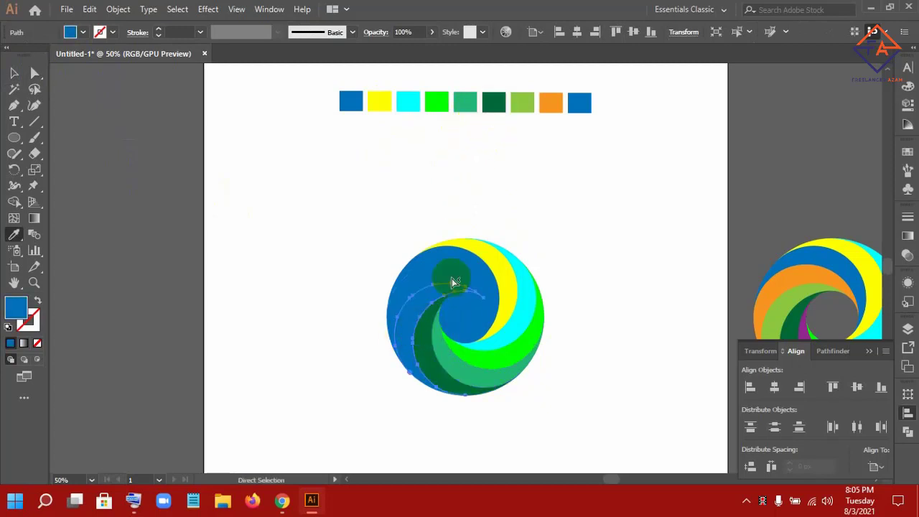
{"action": "left_click", "coordinate": [522, 101]}
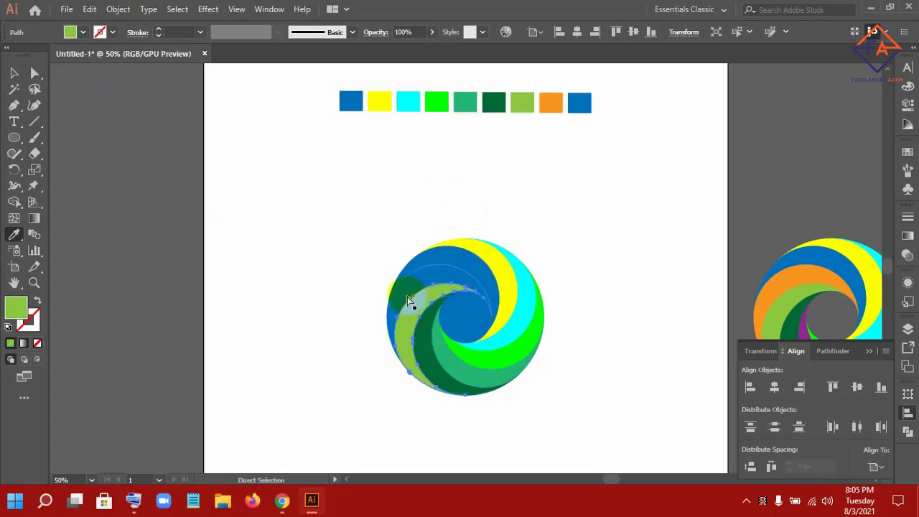
{"action": "left_click", "coordinate": [413, 298], "text": "ctrl"}
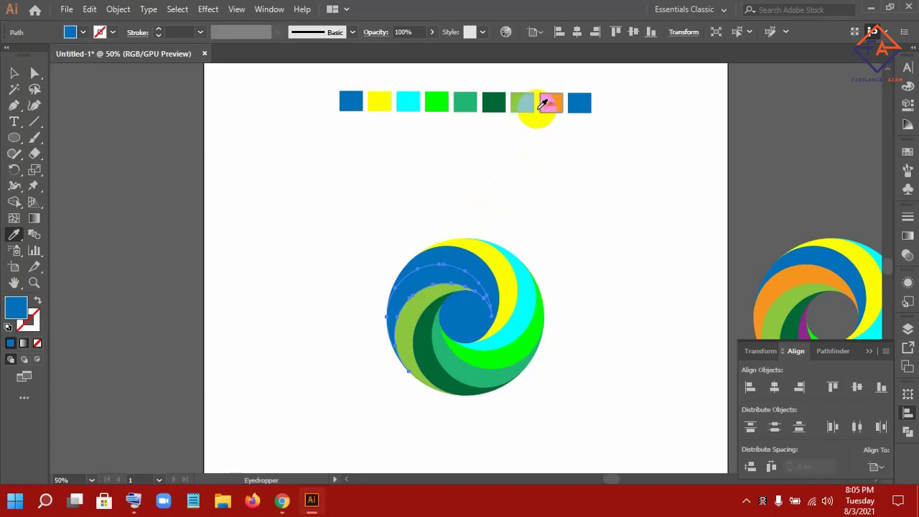
{"action": "left_click", "coordinate": [550, 103]}
{"action": "left_click", "coordinate": [449, 259], "text": "ctrl"}
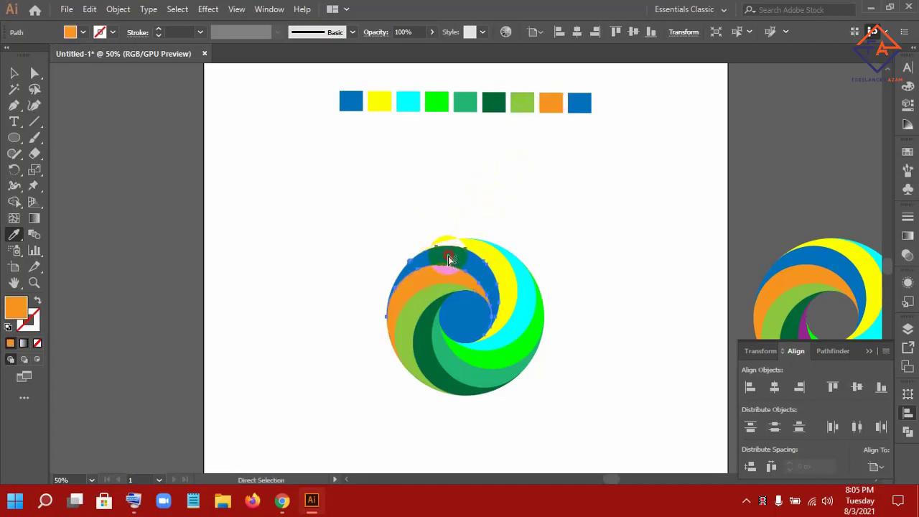
{"action": "left_click", "coordinate": [579, 103]}
Select the centre circle with Direct Selection, then clear the selection.
{"action": "left_click", "coordinate": [35, 72]}
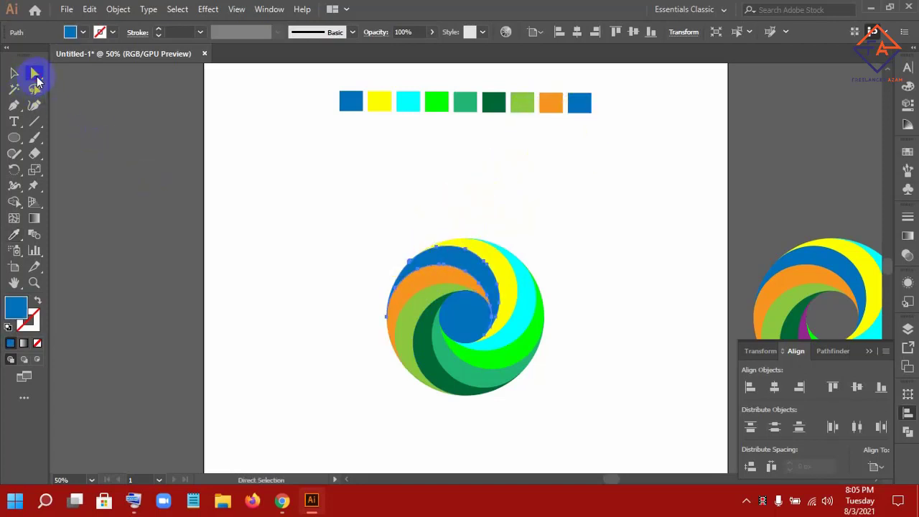
{"action": "left_click", "coordinate": [476, 316]}
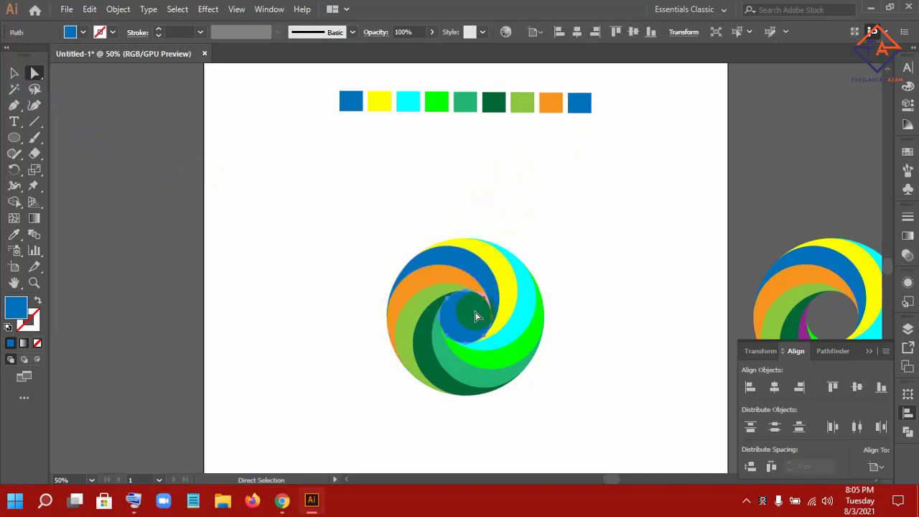
{"action": "key", "text": "ctrl+shift+a"}
{"action": "left_click", "coordinate": [476, 316]}
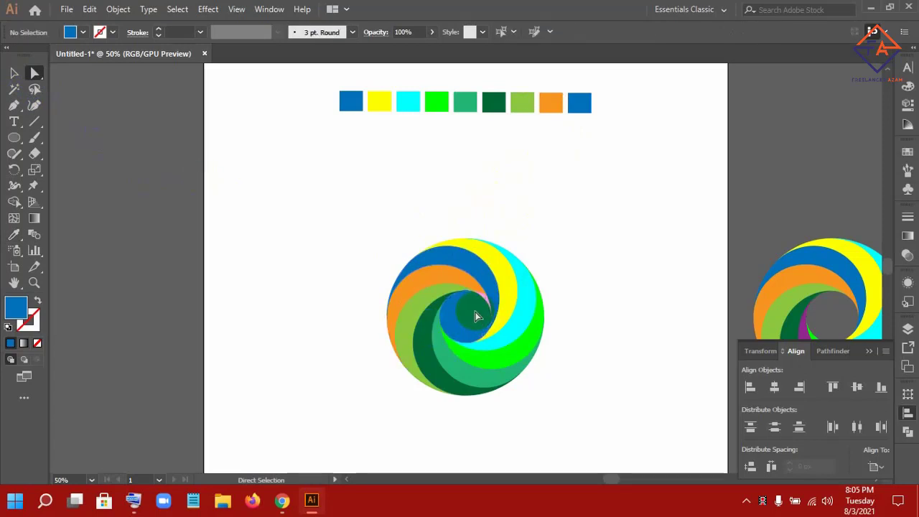
Alt-click the centre circle region with Shape Builder to delete it, then reselect the ring.
{"action": "left_click", "coordinate": [14, 73]}
{"action": "left_click_drag", "start_coordinate": [291, 196], "coordinate": [593, 403]}
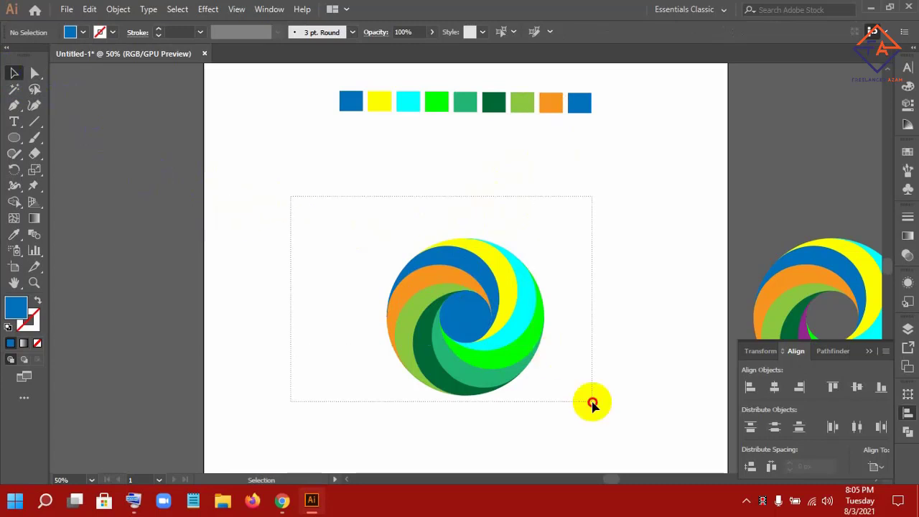
{"action": "left_click", "coordinate": [13, 202]}
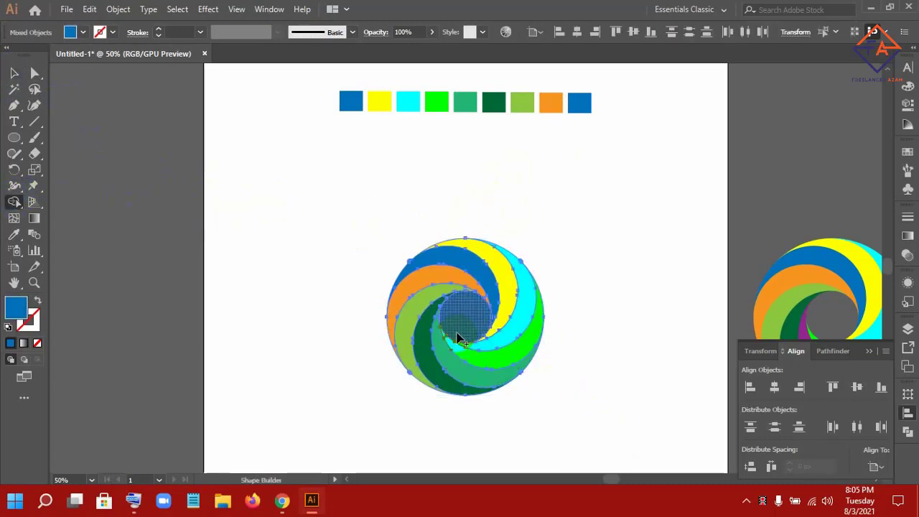
{"action": "left_click", "coordinate": [464, 323], "text": "alt"}
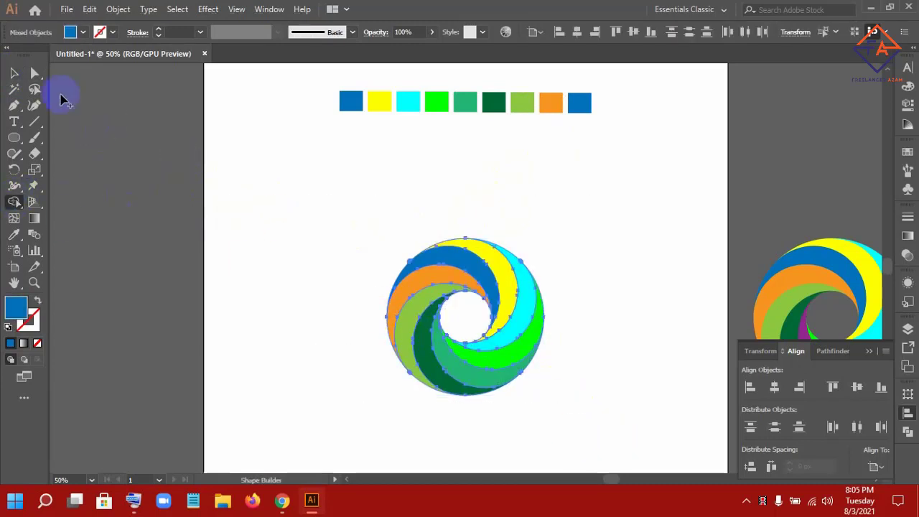
{"action": "left_click", "coordinate": [13, 73]}
{"action": "left_click_drag", "start_coordinate": [280, 253], "coordinate": [652, 421]}
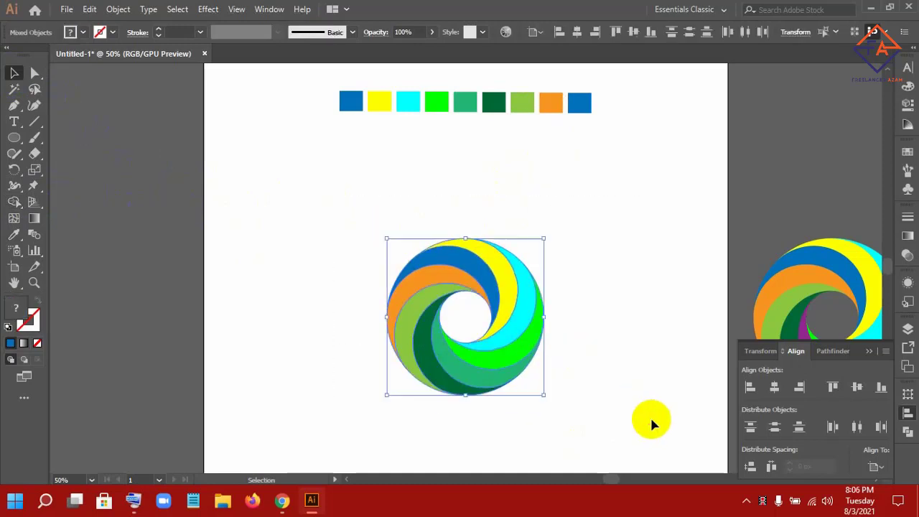
Zoom in twice to 100% on the finished ring and deselect it.
{"action": "key", "text": "ctrl"}
{"action": "key", "text": "ctrl+plus"}
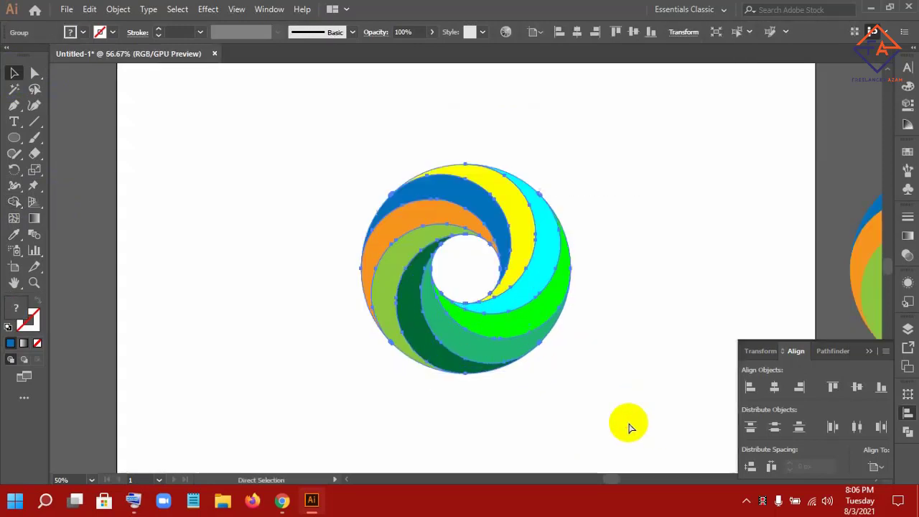
{"action": "key", "text": "ctrl+plus"}
{"action": "left_click", "coordinate": [648, 373]}
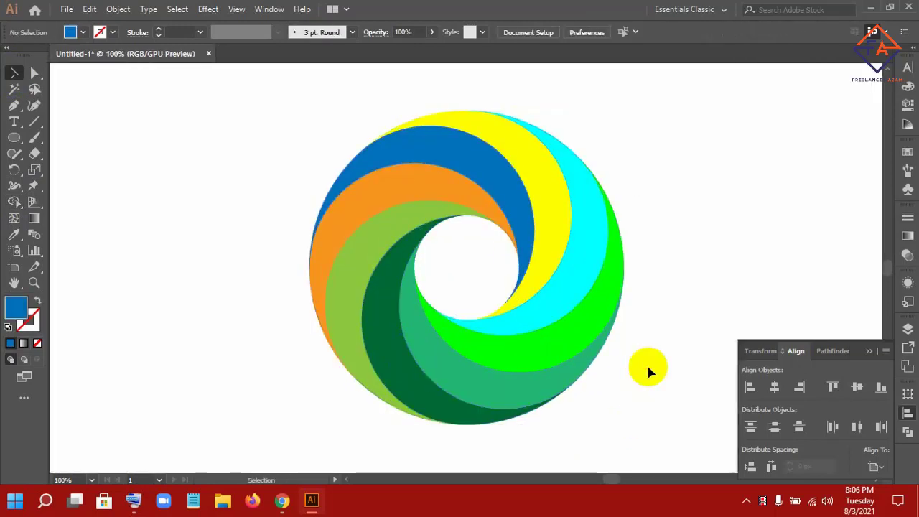